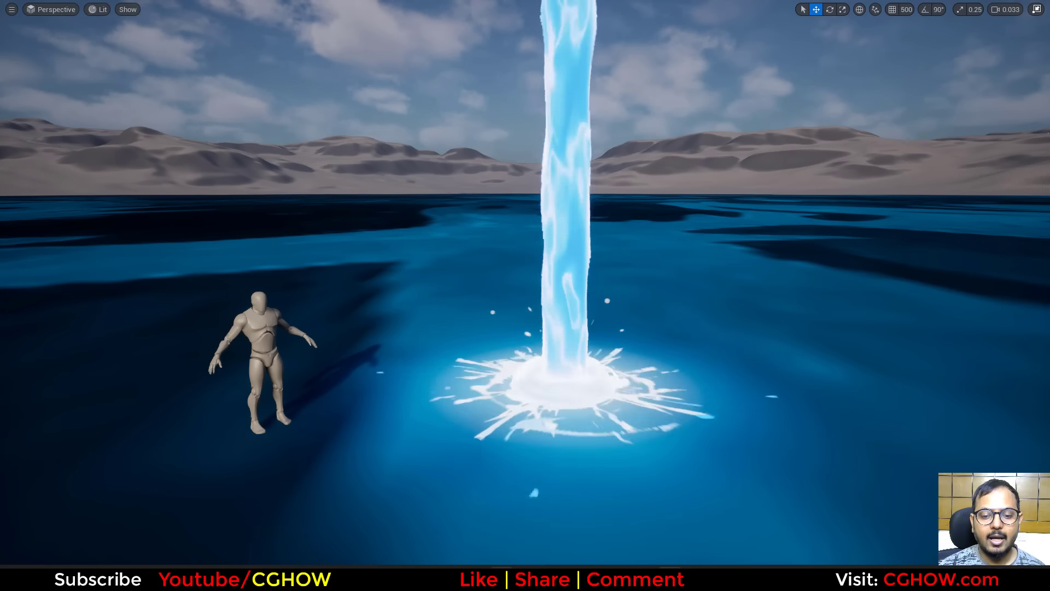
Step: Switch to the browser and look through the CGHOW YouTube channel's videos, store and live streams
click(547, 577)
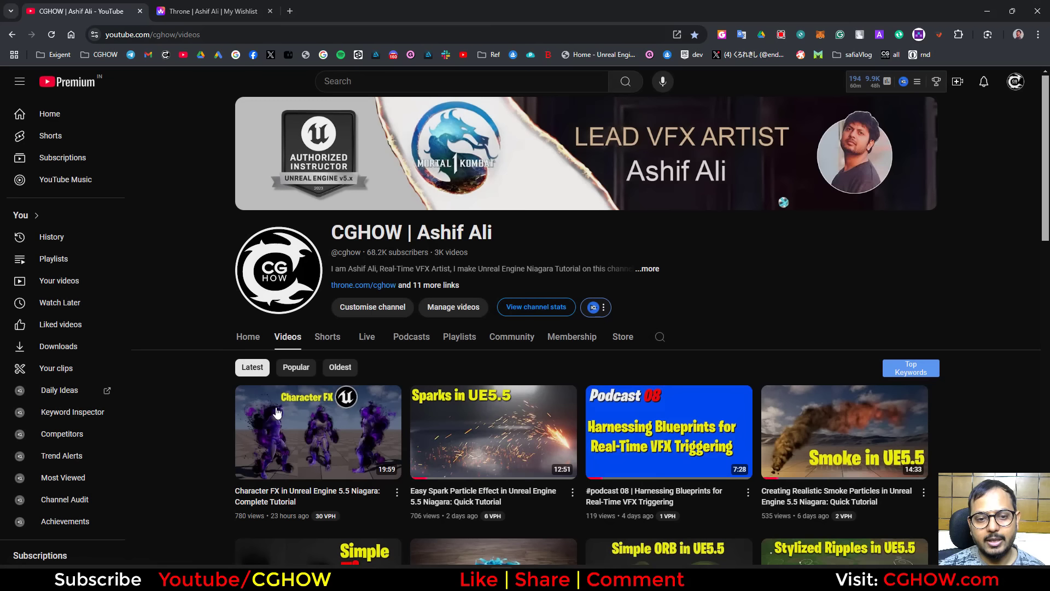
scroll(624, 246, down, 3)
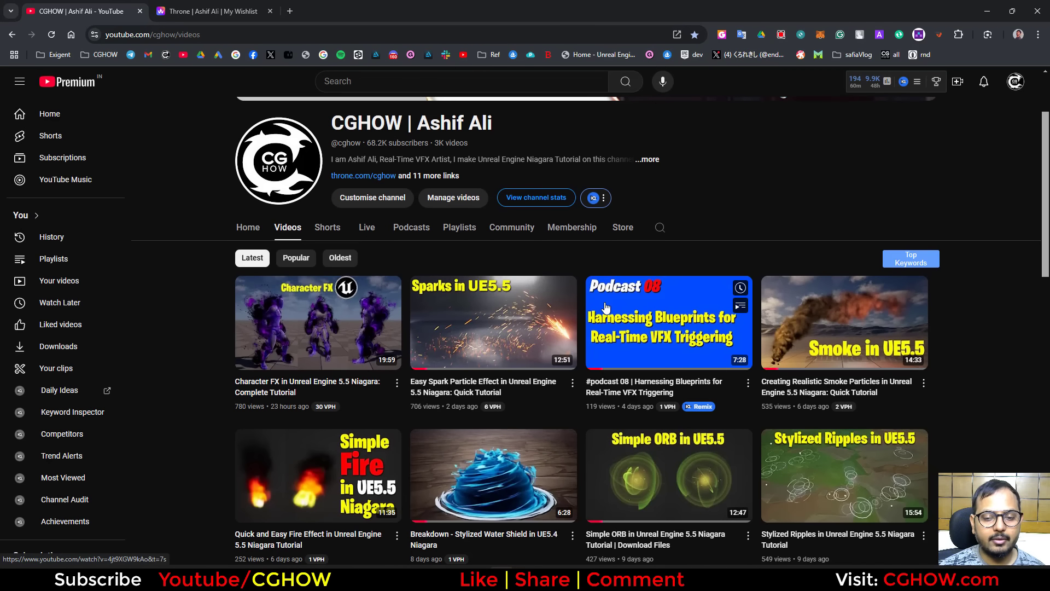
click(623, 227)
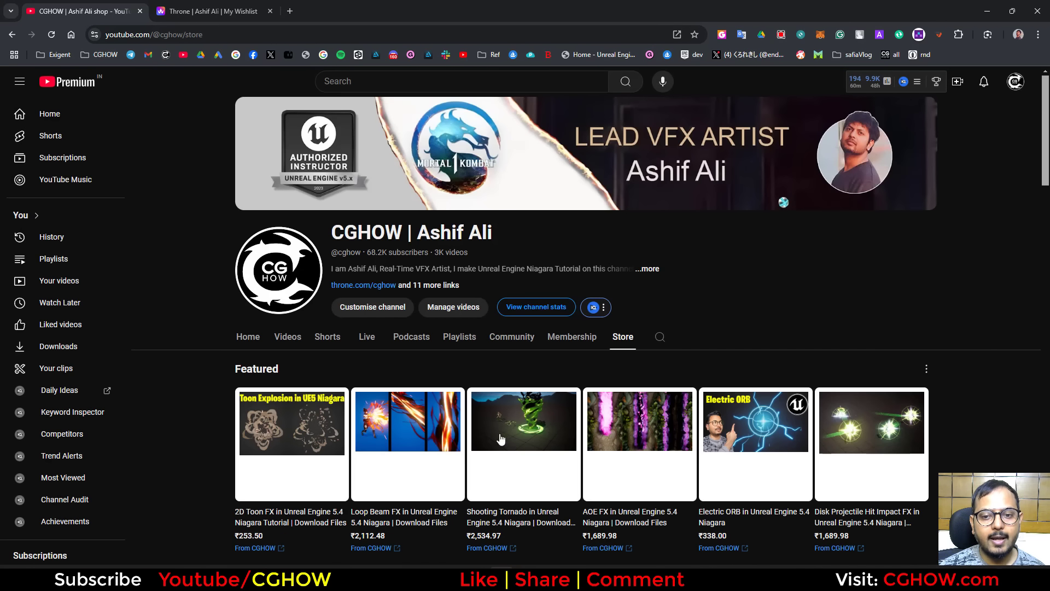
click(366, 337)
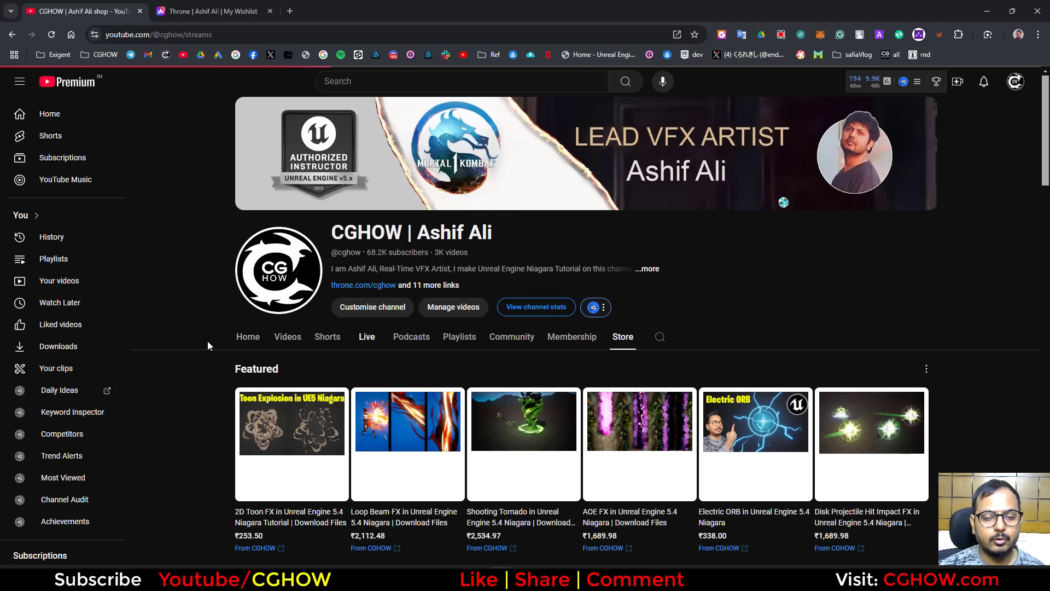
scroll(211, 350, down, 3)
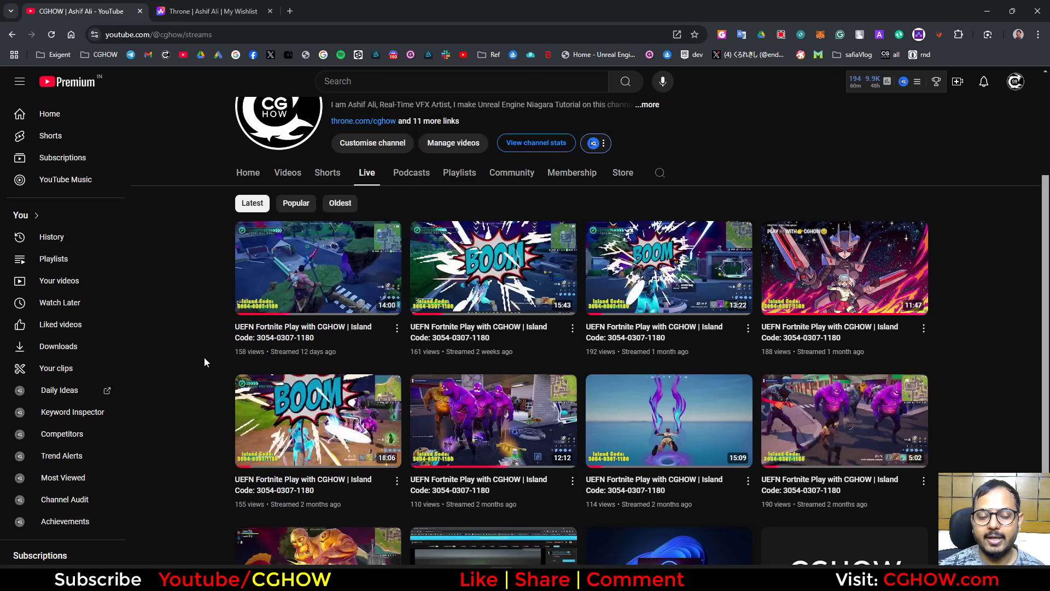
scroll(198, 385, down, 1)
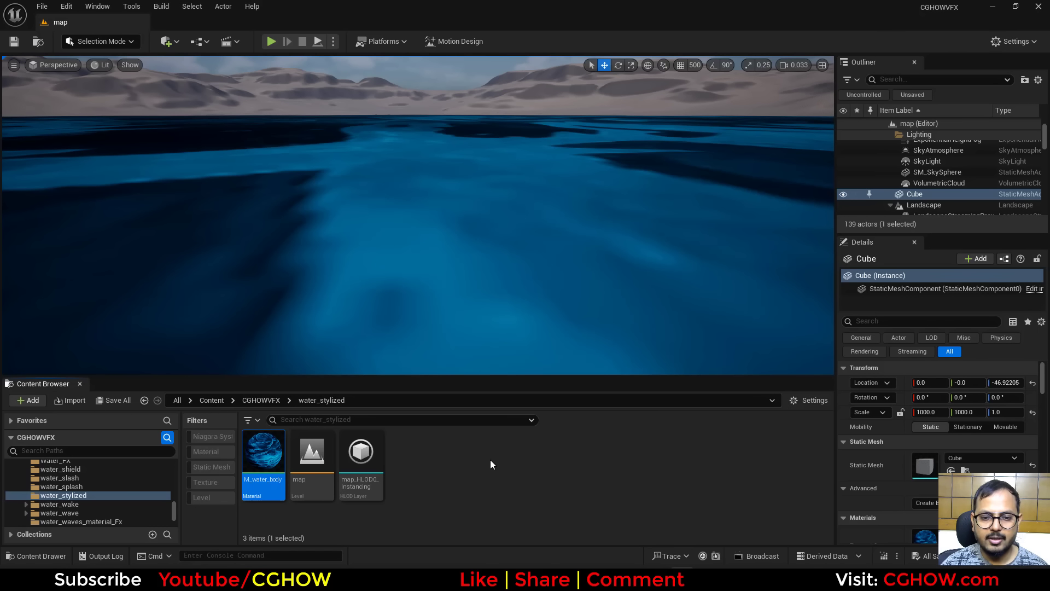
right_click(490, 464)
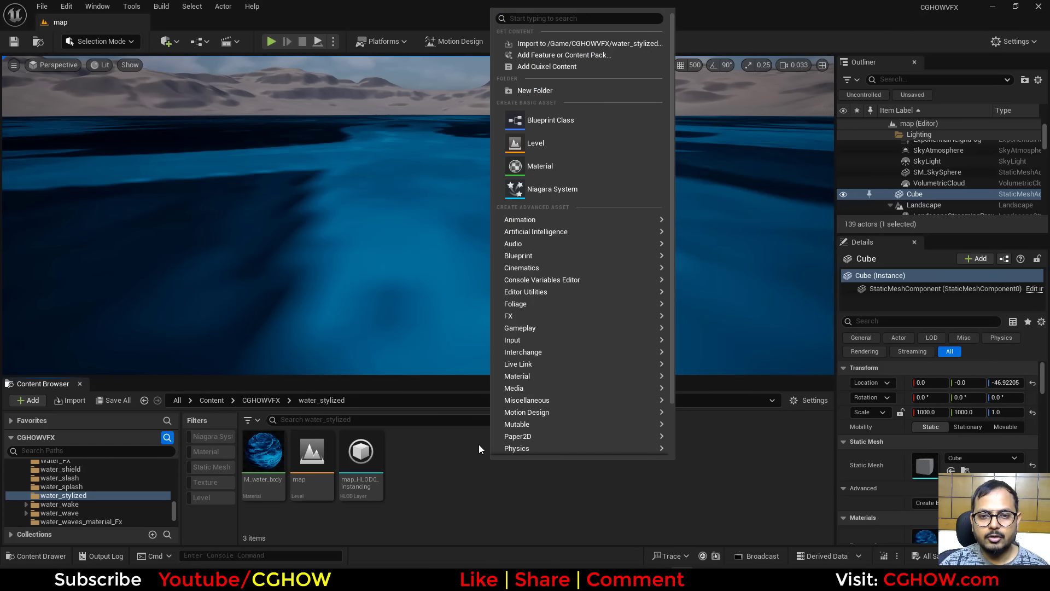
click(457, 473)
right_click(492, 485)
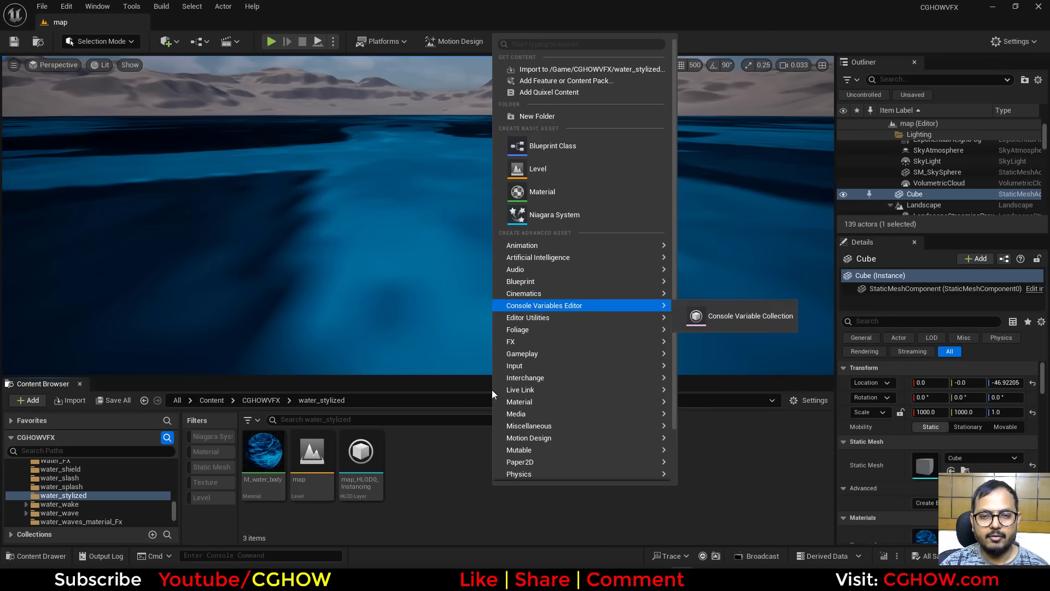
click(447, 486)
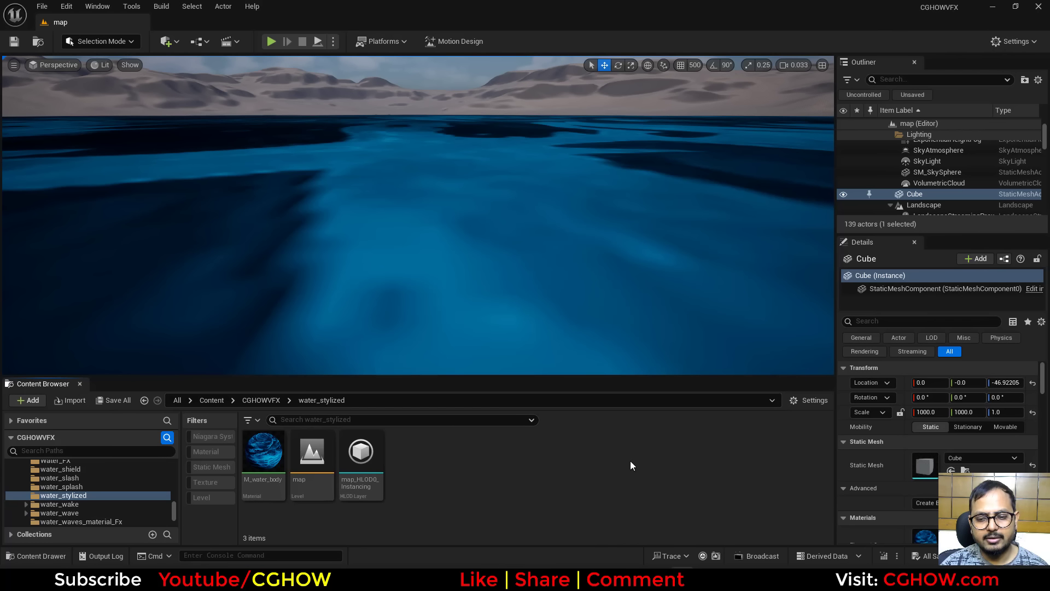
Step: Switch to Maya, create a polygon cylinder at the origin and show its channel attributes
click(736, 512)
click(70, 66)
click(1042, 34)
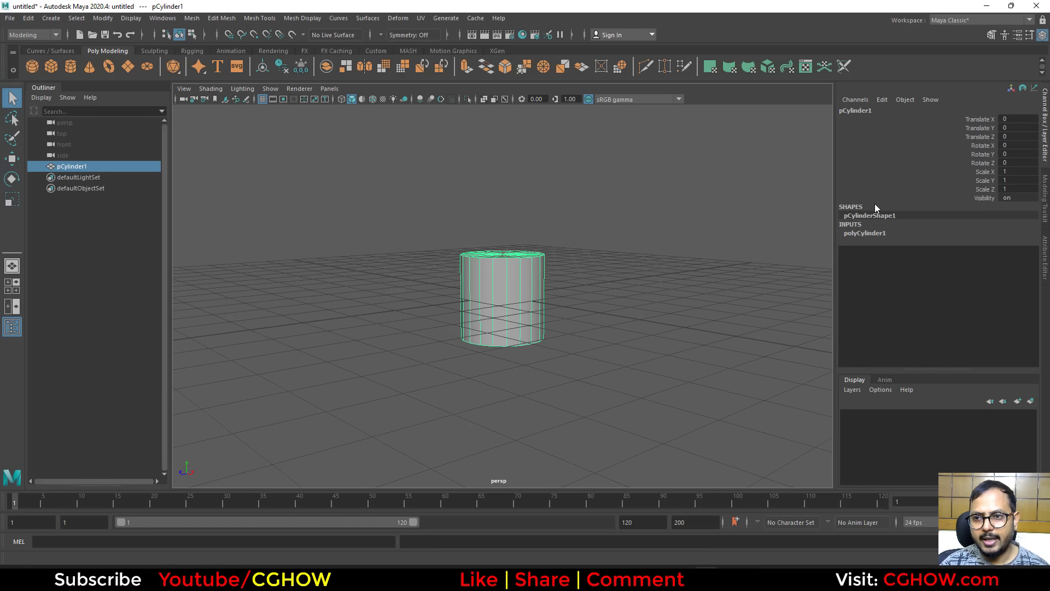
Step: Set the cylinder's height to 26.9 and its height subdivisions to 24
right_click(476, 273)
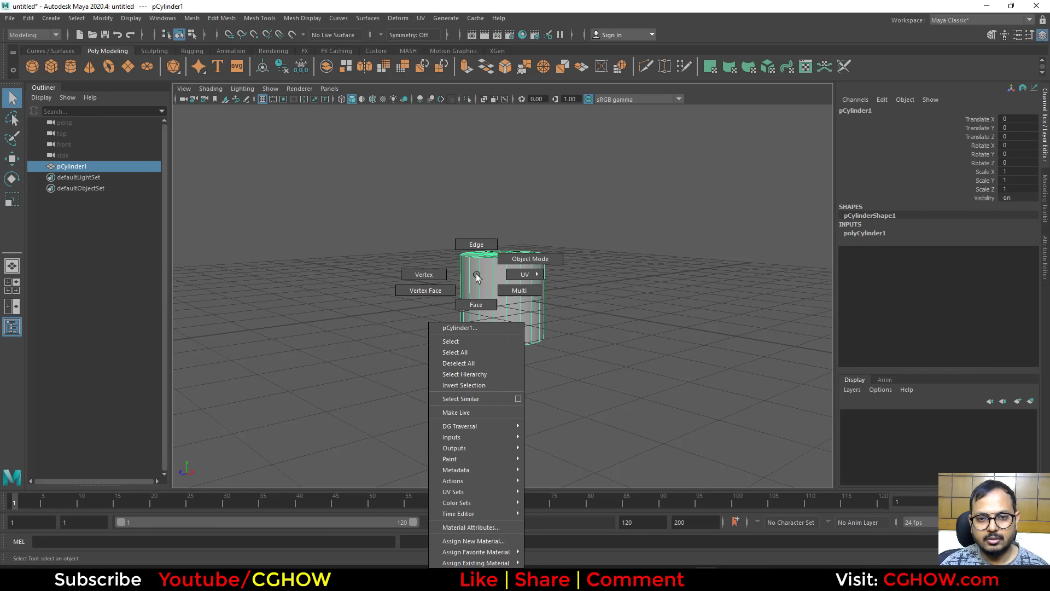
click(863, 233)
click(969, 267)
middle_drag(683, 272, 727, 272)
click(985, 250)
scroll(746, 272, down, 6)
mouse_move(656, 272)
middle_down()
mouse_move(745, 271)
mouse_move(653, 279)
middle_up()
scroll(745, 272, down, 4)
scroll(746, 272, up, 3)
click(975, 268)
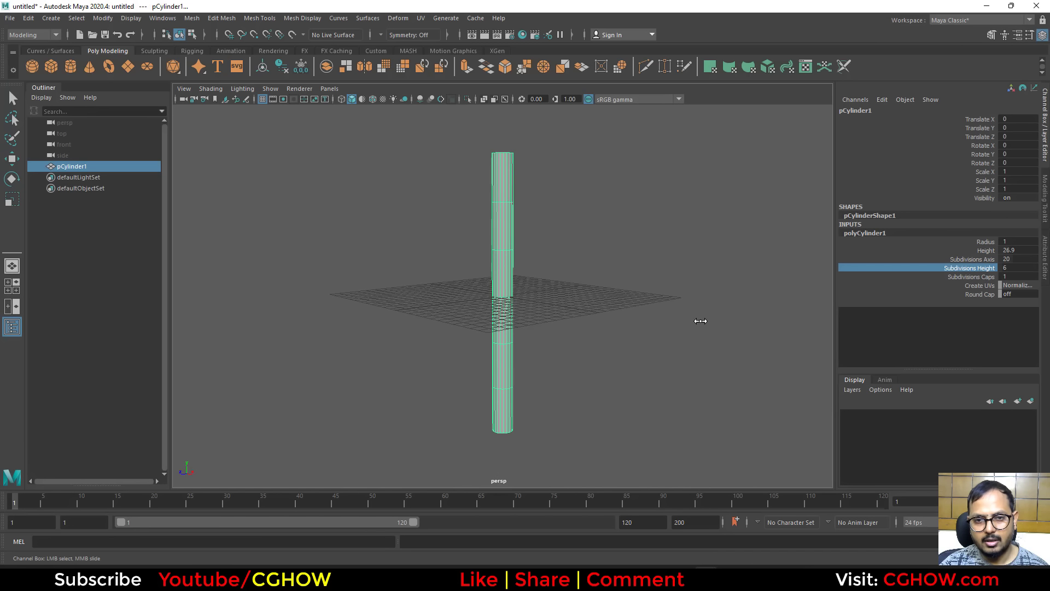
middle_drag(703, 312, 795, 295)
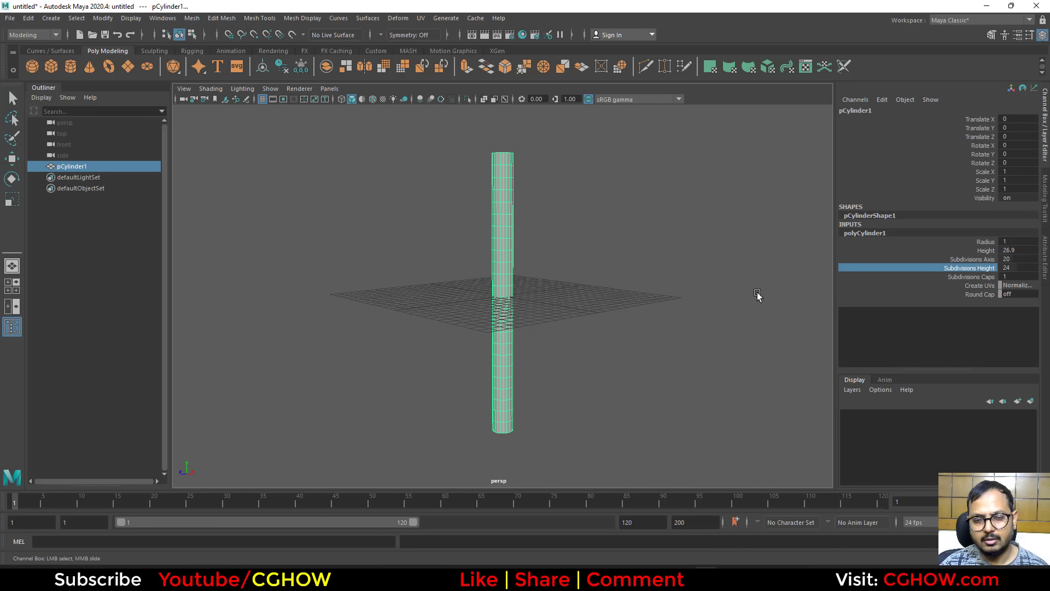
Step: Delete the cap faces at both ends of the cylinder to leave an open tube
alt+right_drag(758, 296, 879, 286)
key(Delete)
key(Delete)
Step: Move all of the tube's faces up so its lower end sits on the grid at the pivot, and return to object mode
key(w)
drag(497, 282, 503, 66)
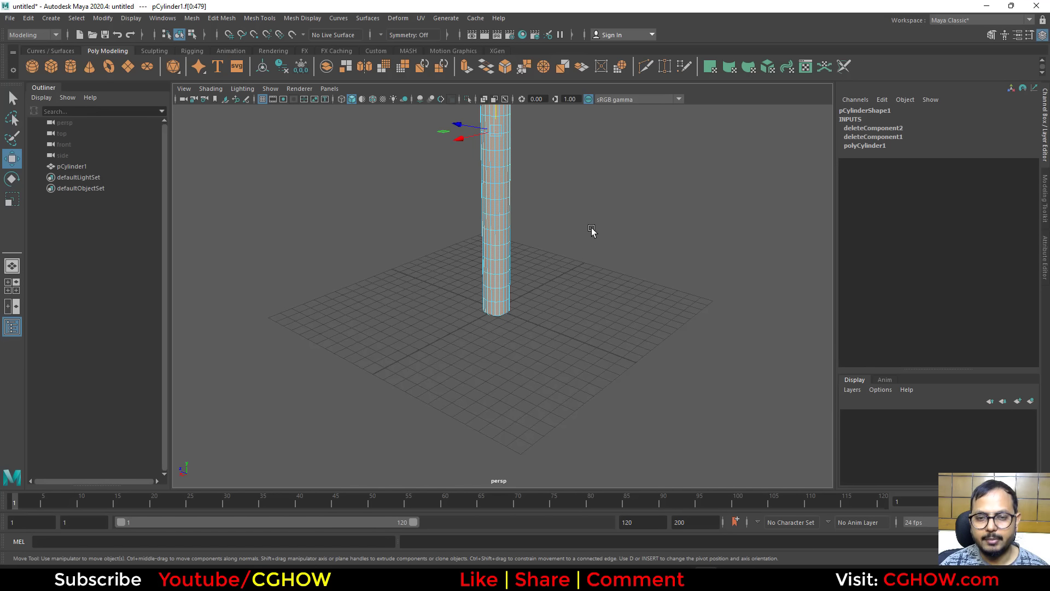
alt+middle_drag(543, 169, 541, 293)
right_click(506, 184)
click(560, 168)
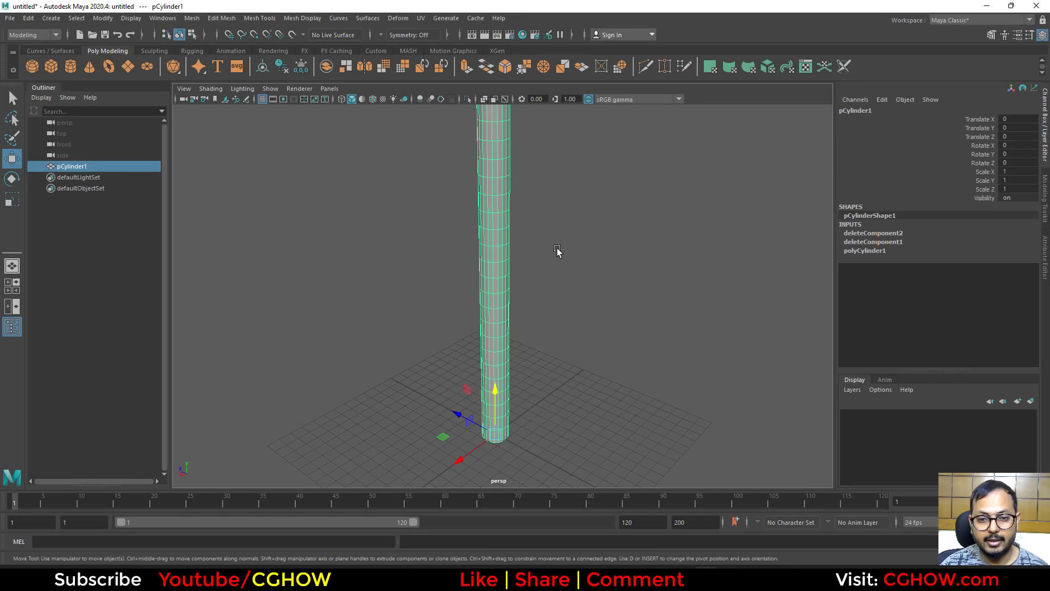
click(471, 445)
click(485, 397)
alt+middle_drag(550, 435, 542, 408)
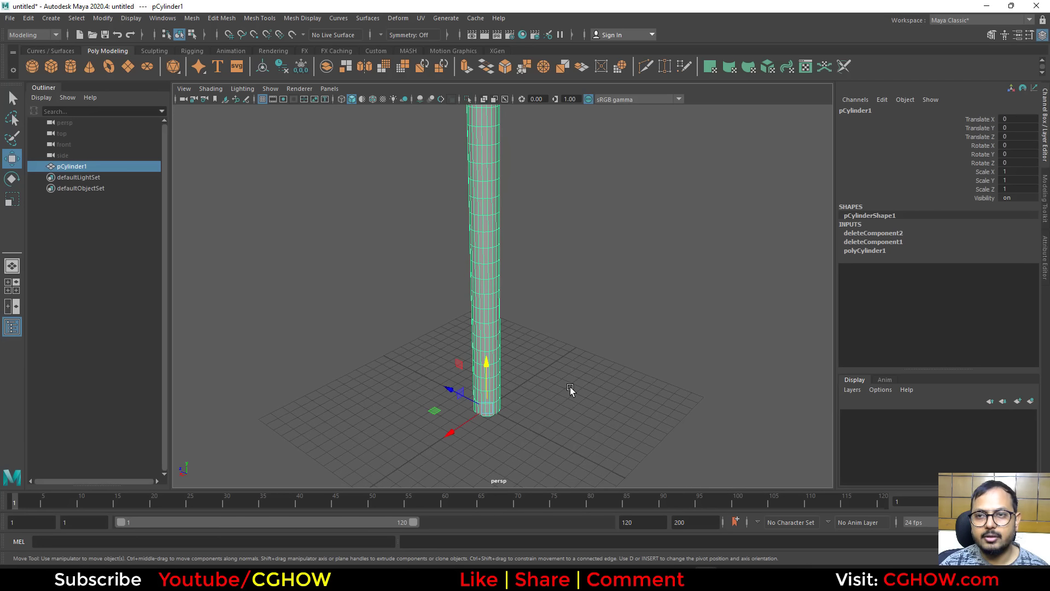
Step: Normalize the tube's UVs in the UV Editor, close the editor and return to object mode
click(805, 66)
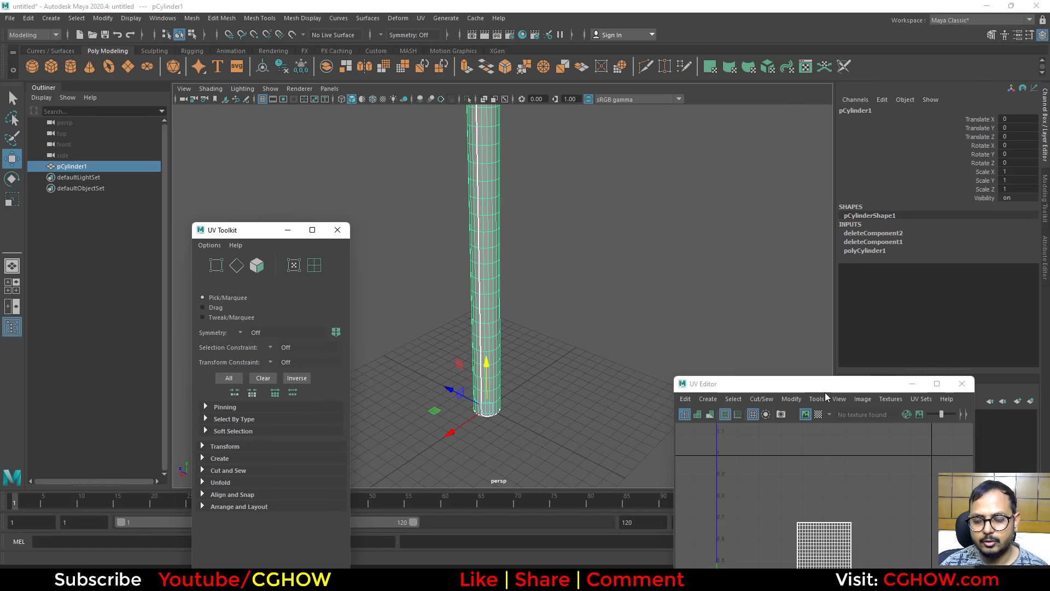
drag(810, 383, 752, 124)
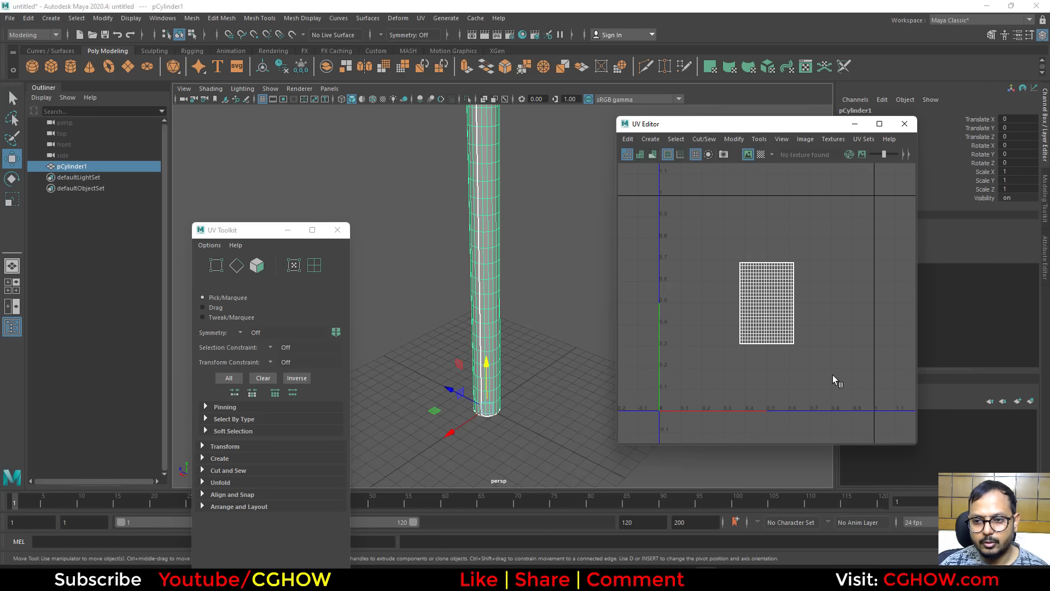
right_drag(782, 299, 820, 298)
drag(821, 222, 668, 432)
right_drag(758, 284, 720, 272)
drag(645, 369, 886, 421)
click(904, 124)
right_drag(469, 174, 514, 154)
Step: Export the selected tube to the Desktop as an FBX file with a name beginning with SM
scroll(547, 237, down, 2)
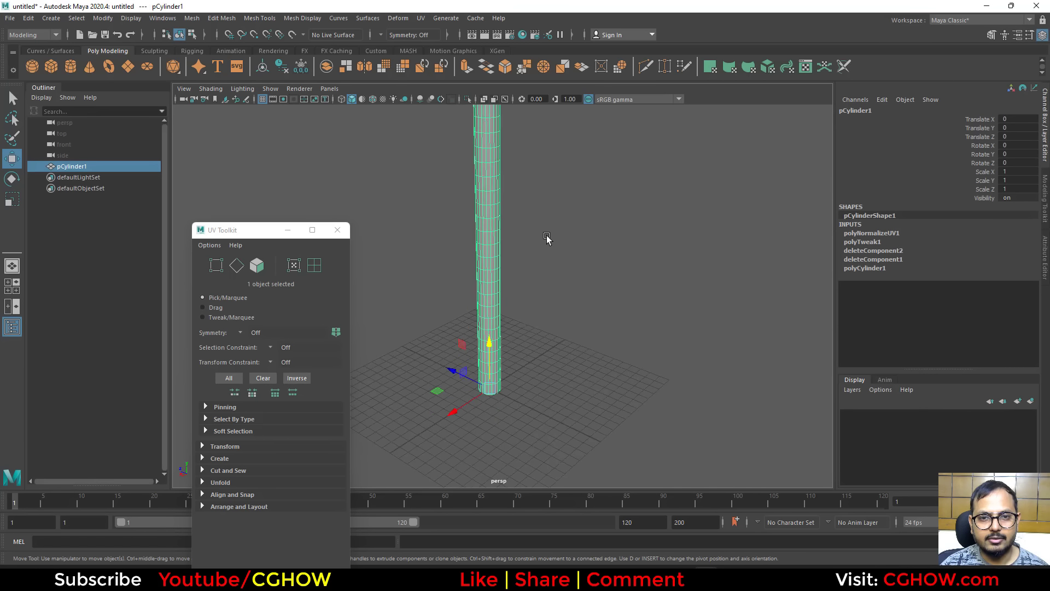
scroll(546, 236, down, 2)
click(10, 18)
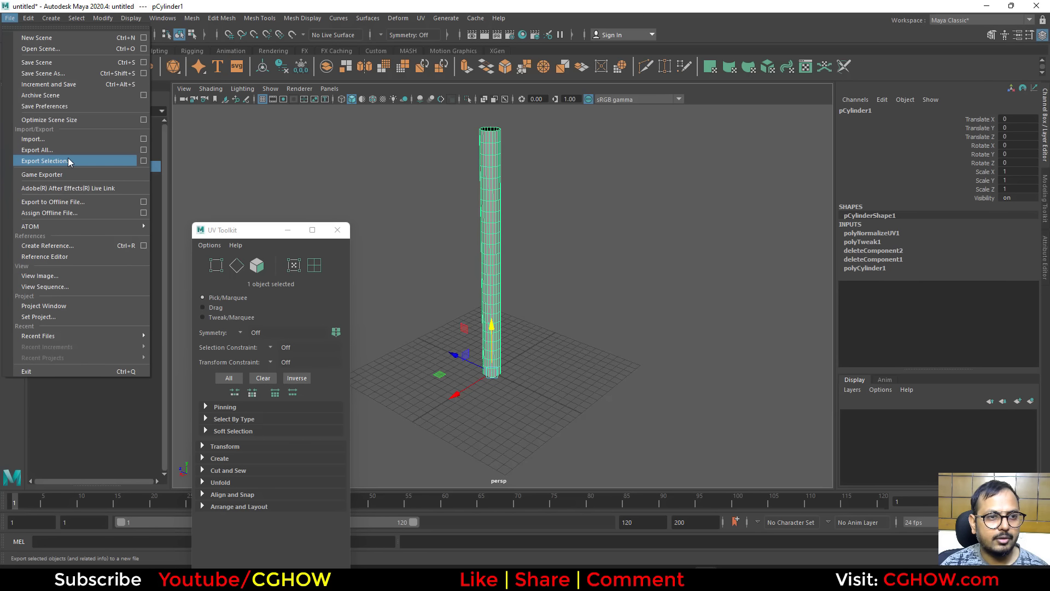
click(43, 161)
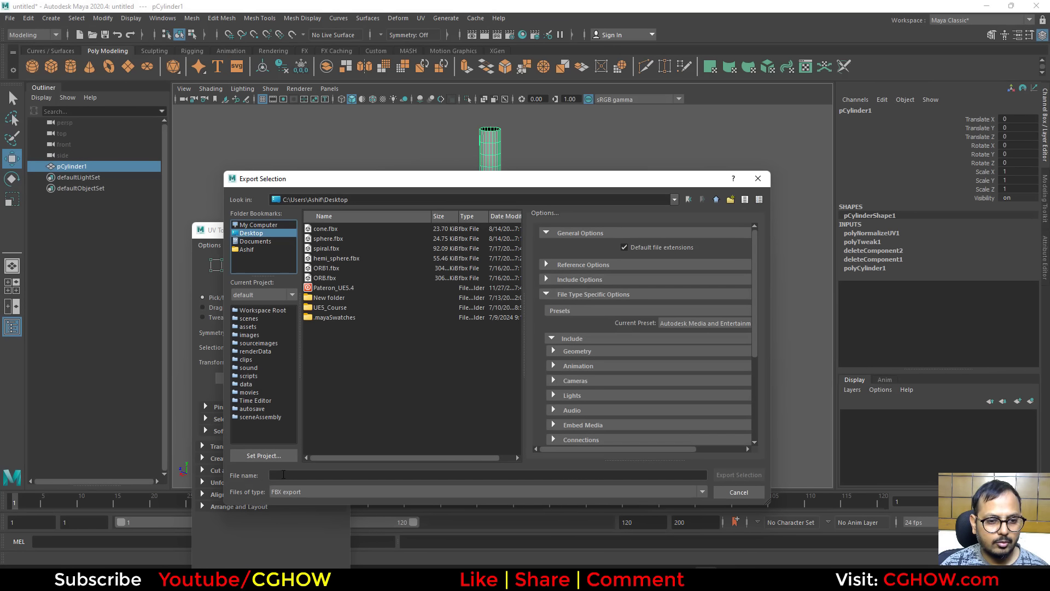
click(283, 474)
text(SM)
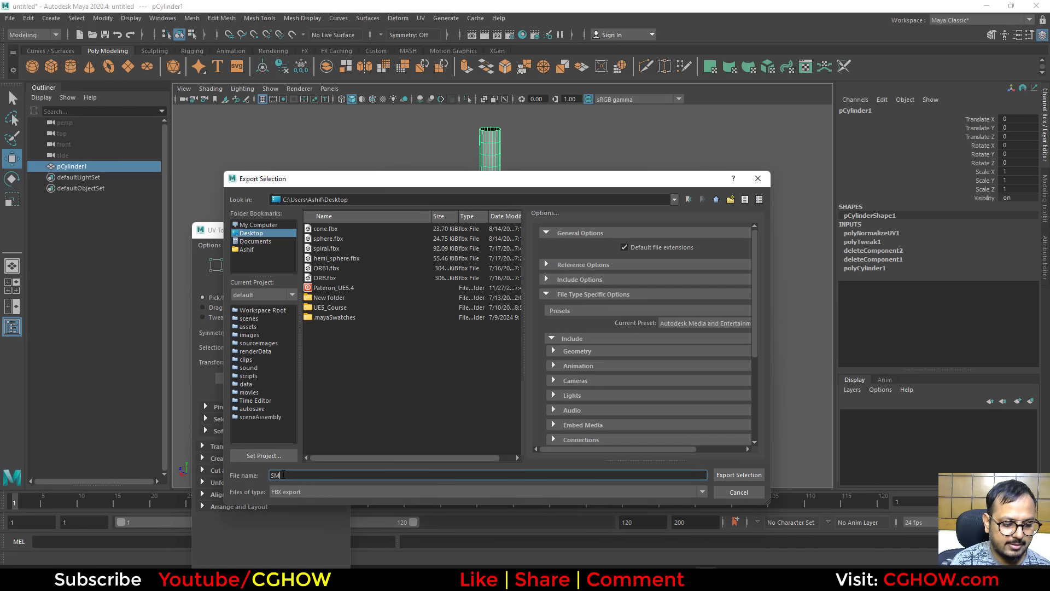
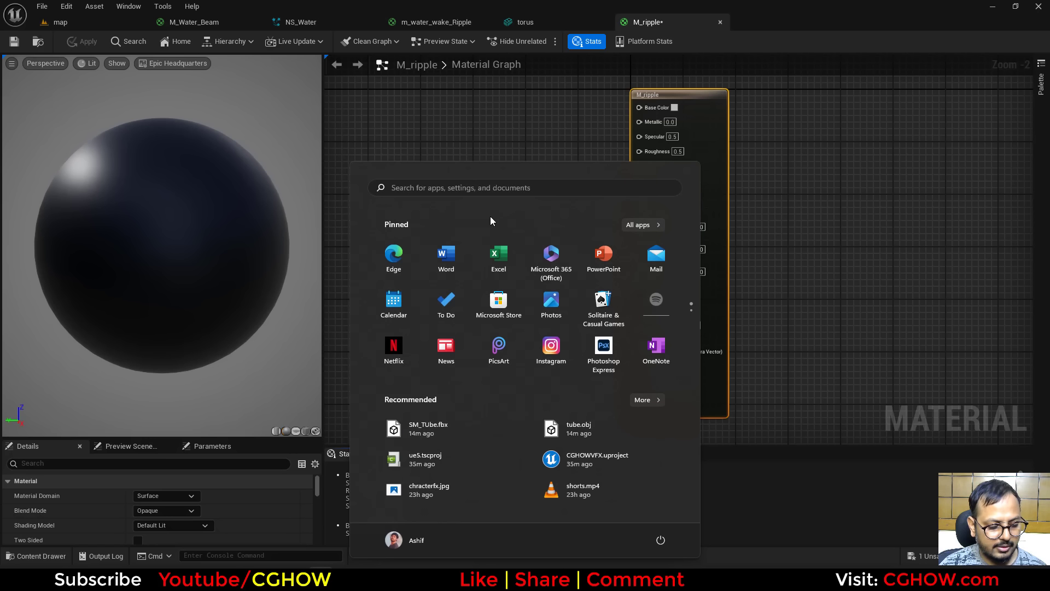
Step: Switch to Paint and sketch four blue crescent-shaped arcs arranged in a broken ring on the blank canvas
text(pai)
click(381, 274)
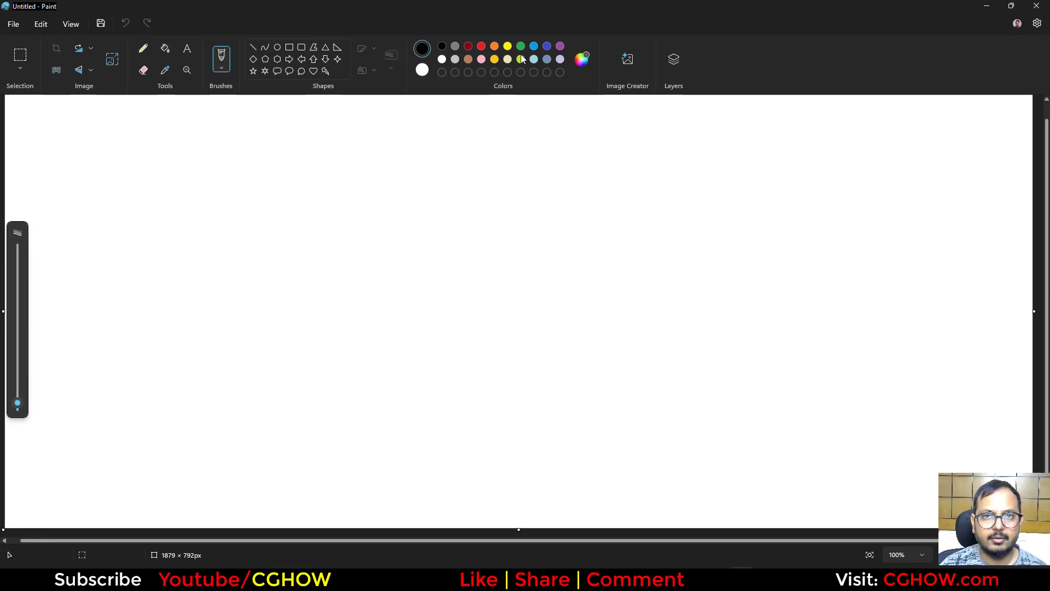
click(534, 47)
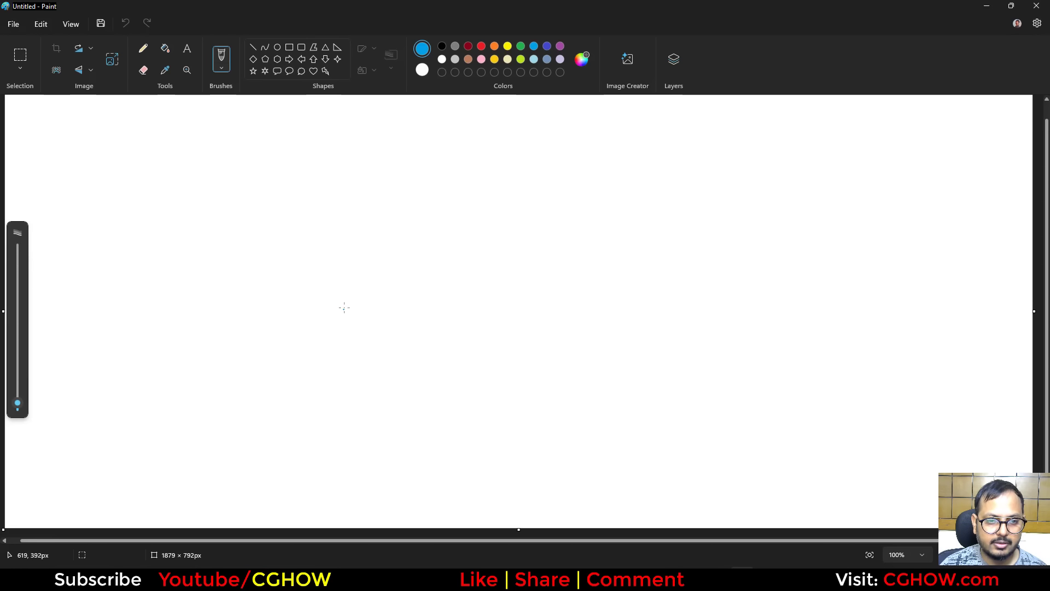
mouse_move(328, 290)
mouse_down()
mouse_move(317, 317)
mouse_move(384, 411)
mouse_move(341, 375)
mouse_move(322, 298)
mouse_up()
mouse_move(401, 261)
mouse_down()
mouse_move(486, 298)
mouse_move(485, 344)
mouse_move(436, 271)
mouse_move(404, 261)
mouse_up()
mouse_move(358, 289)
mouse_down()
mouse_move(360, 353)
mouse_move(377, 293)
mouse_up()
mouse_move(453, 337)
mouse_down()
mouse_move(381, 381)
mouse_move(435, 362)
mouse_move(453, 337)
mouse_up()
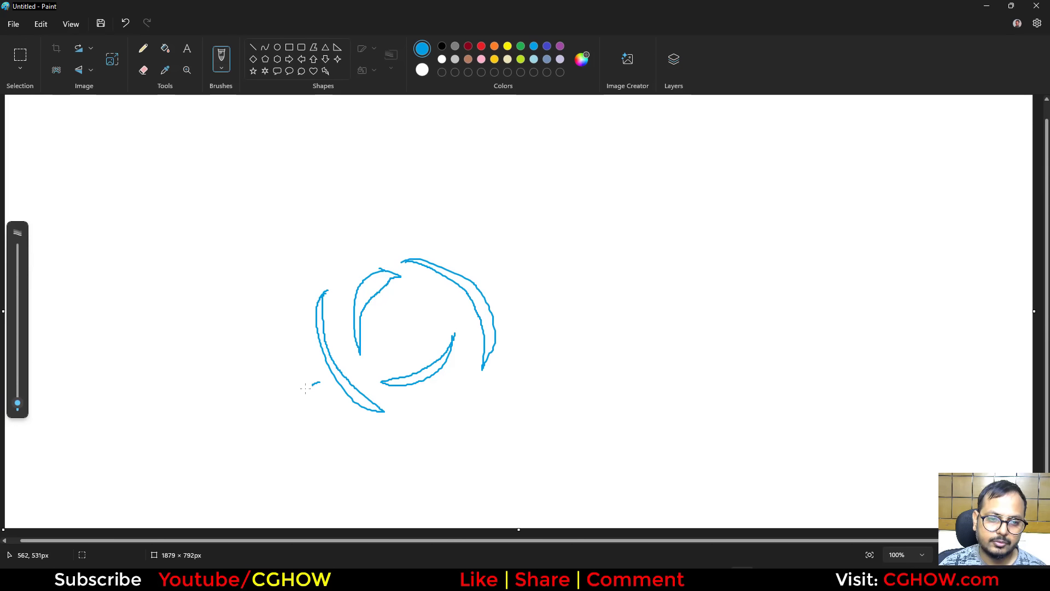
Step: Sketch seven blue elongated splash spikes radiating outward around the ring of arcs, and put Paint away
mouse_move(307, 387)
mouse_down()
mouse_move(242, 426)
mouse_move(330, 386)
mouse_up()
mouse_move(286, 325)
mouse_down()
mouse_move(206, 317)
mouse_move(292, 326)
mouse_up()
mouse_move(334, 266)
mouse_down()
mouse_move(308, 225)
mouse_move(358, 271)
mouse_move(427, 198)
mouse_up()
drag(422, 239, 411, 255)
mouse_move(491, 281)
mouse_down()
mouse_move(569, 254)
mouse_move(514, 283)
mouse_up()
mouse_move(485, 401)
mouse_down()
mouse_move(517, 464)
mouse_move(470, 388)
mouse_up()
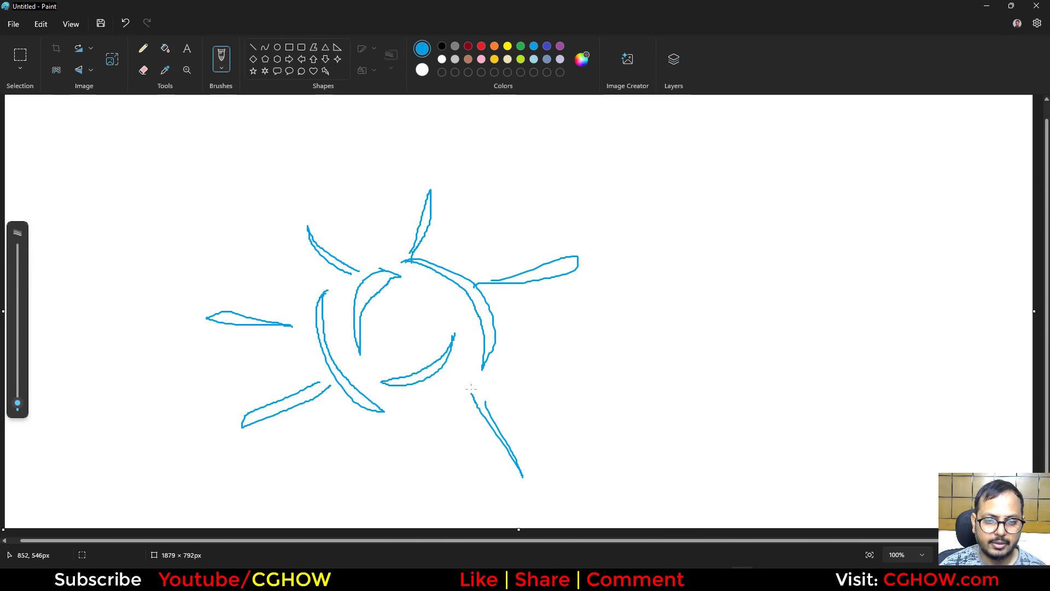
mouse_move(407, 420)
mouse_down()
mouse_move(421, 476)
mouse_move(401, 411)
mouse_up()
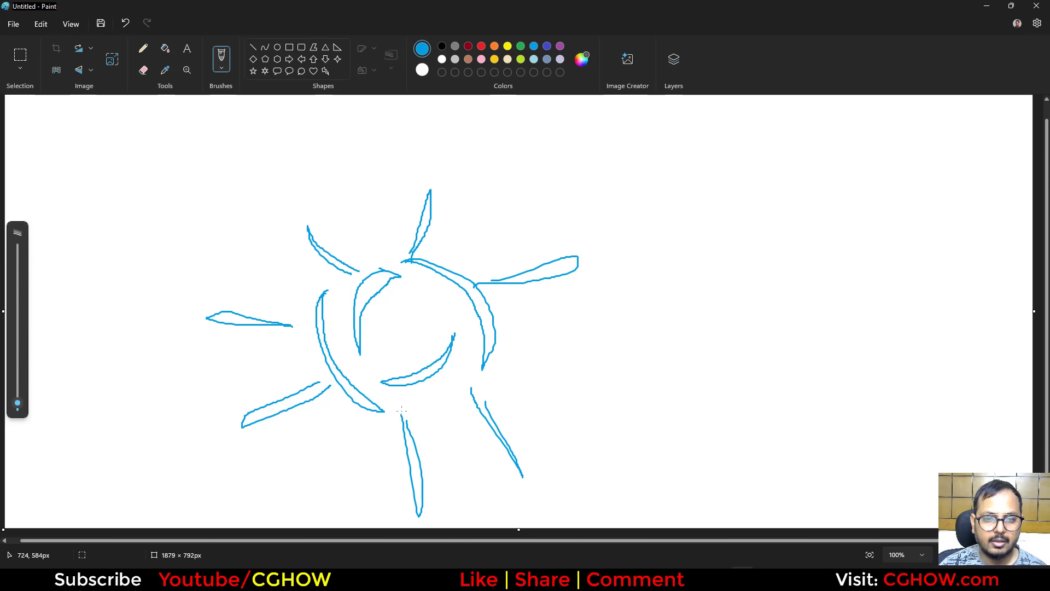
click(987, 10)
Step: Open the M_ripple material in Unreal and make it Masked, Unlit and two-sided
click(90, 23)
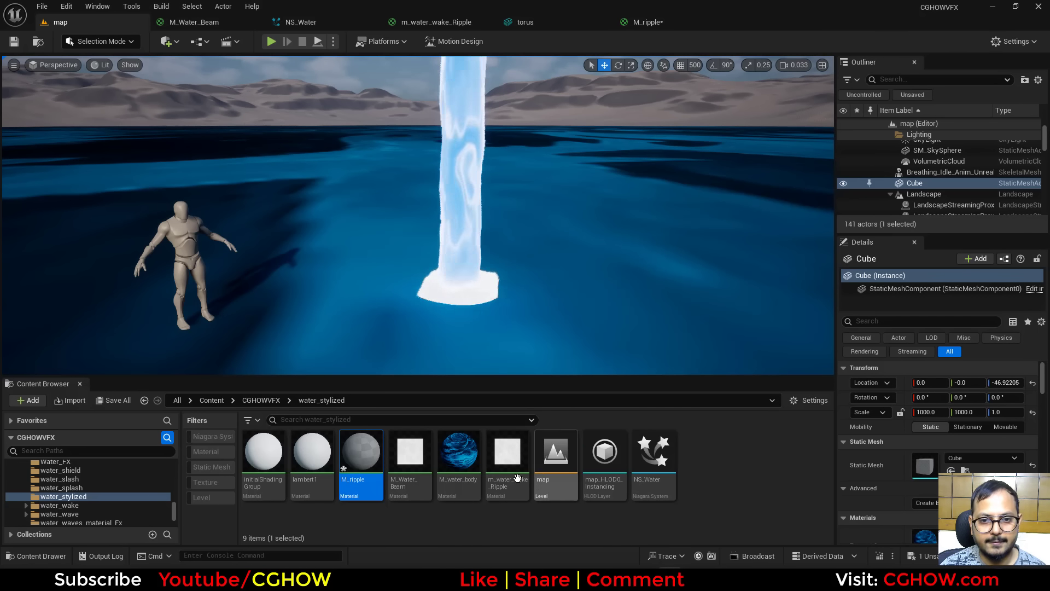
double_click(362, 446)
click(798, 127)
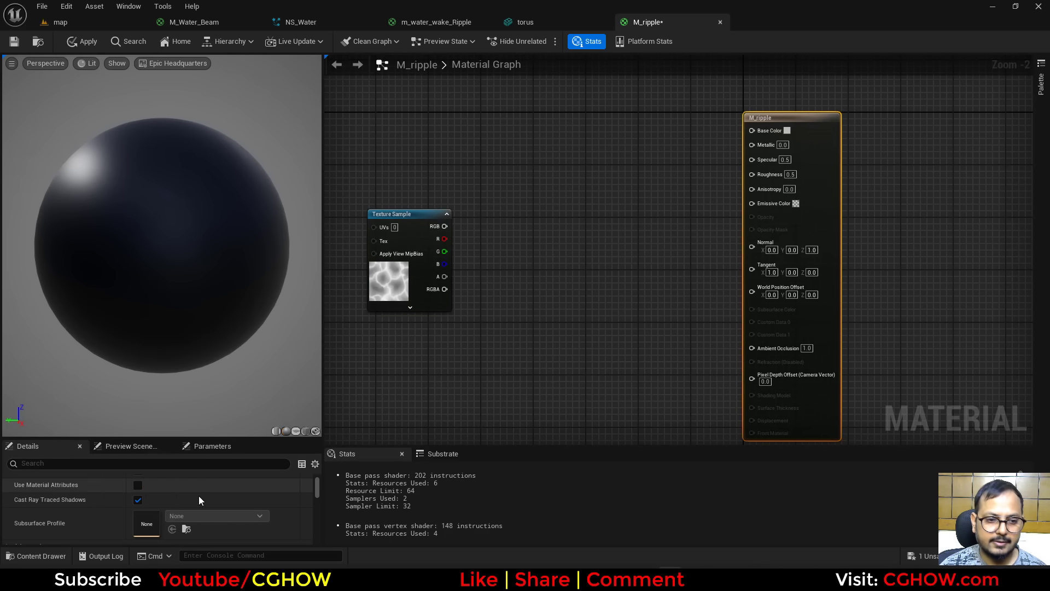
scroll(202, 497, up, 3)
click(183, 510)
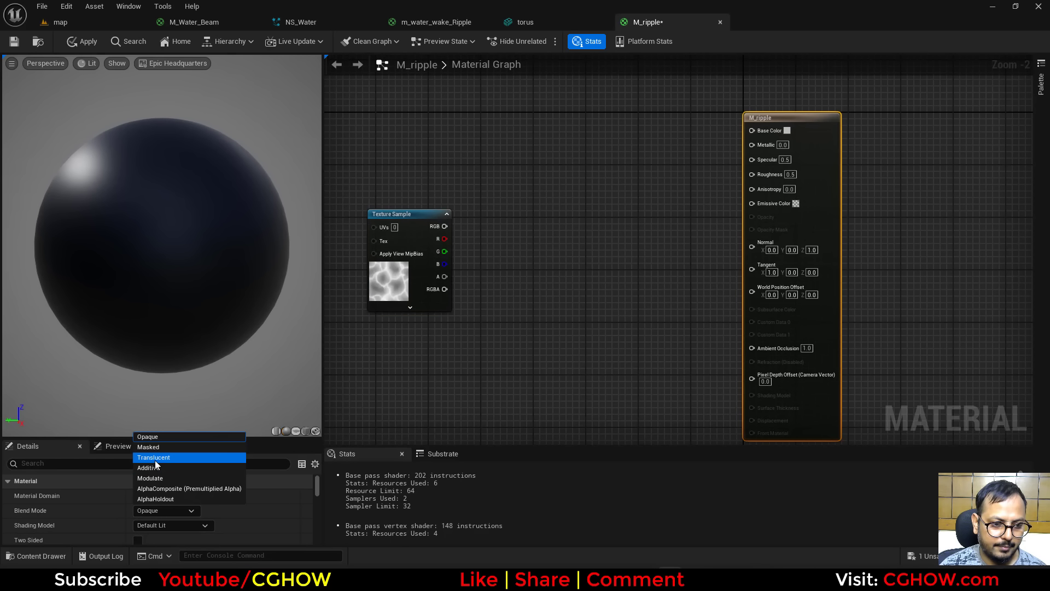
click(164, 447)
click(163, 526)
click(159, 389)
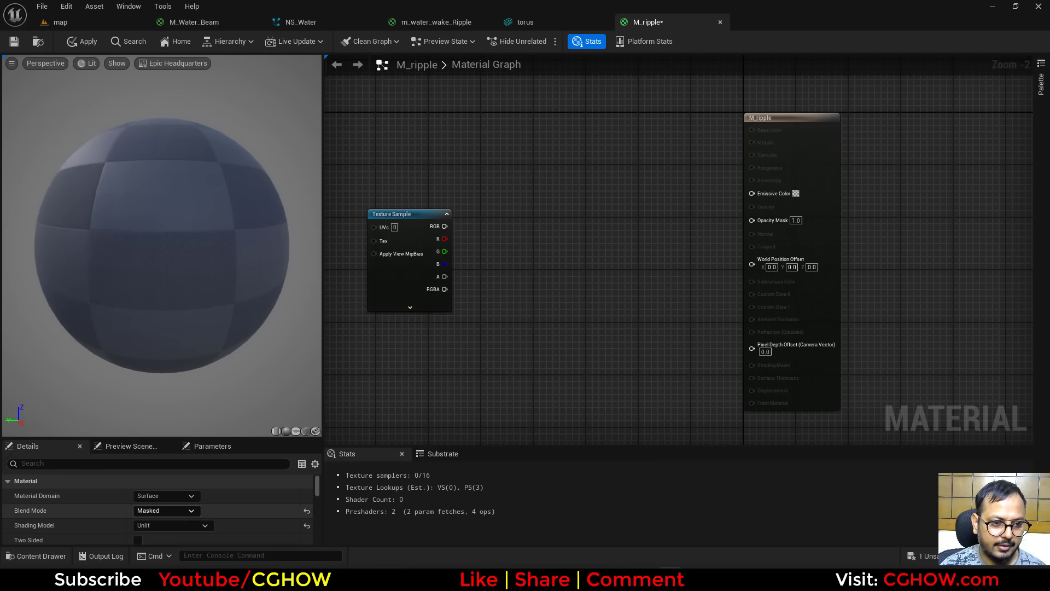
click(139, 540)
Step: Connect the Texture Sample's red output through a Power node to Emissive Color and preview the material on a plane
right_drag(459, 205, 557, 244)
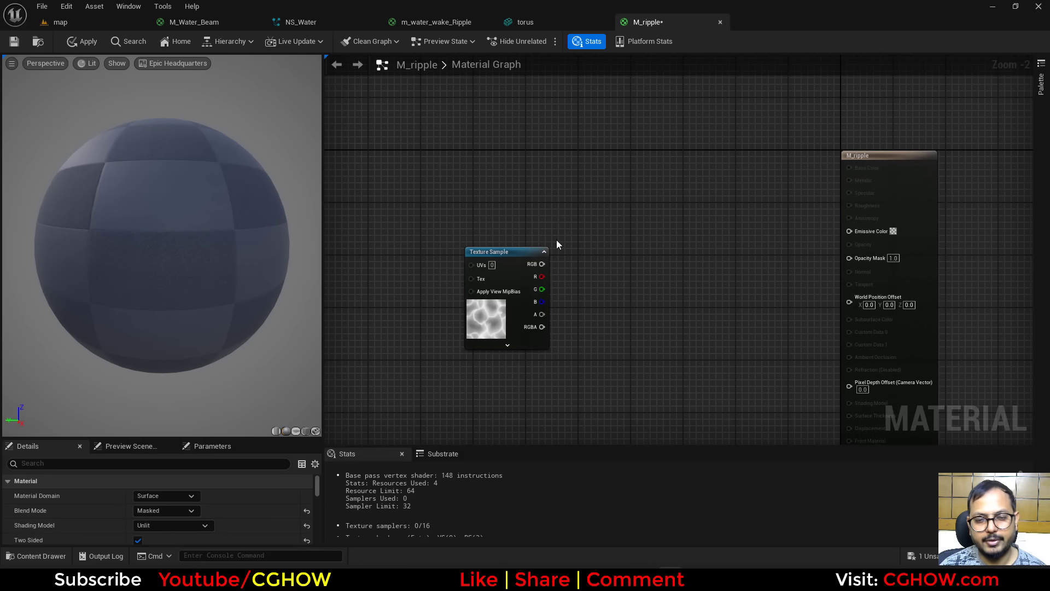
right_click(448, 186)
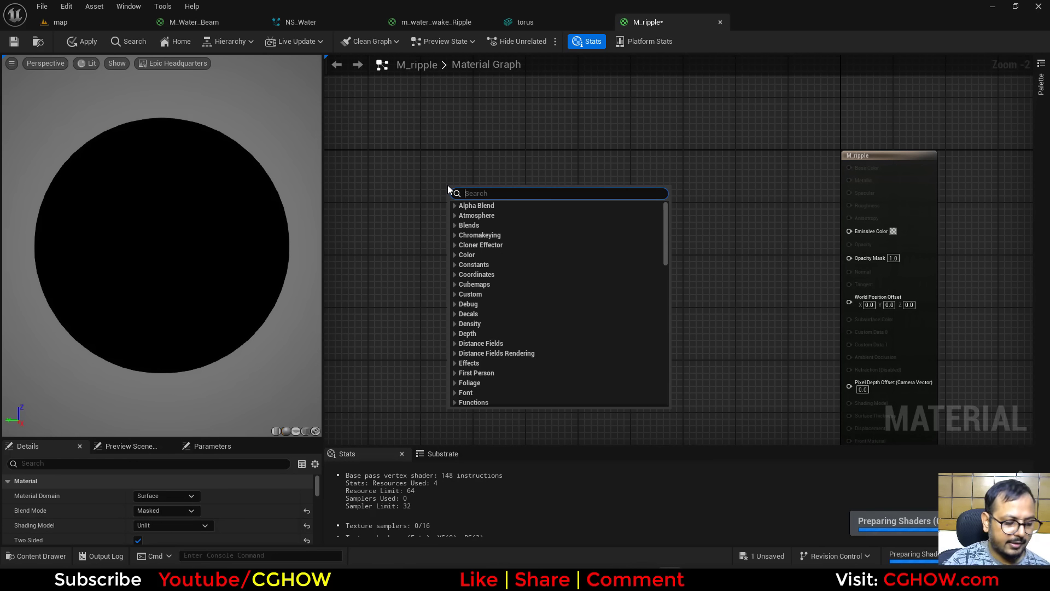
click(446, 186)
drag(541, 276, 864, 232)
drag(538, 307, 852, 232)
click(607, 236)
key(e)
click(621, 229)
click(295, 431)
drag(286, 247, 287, 221)
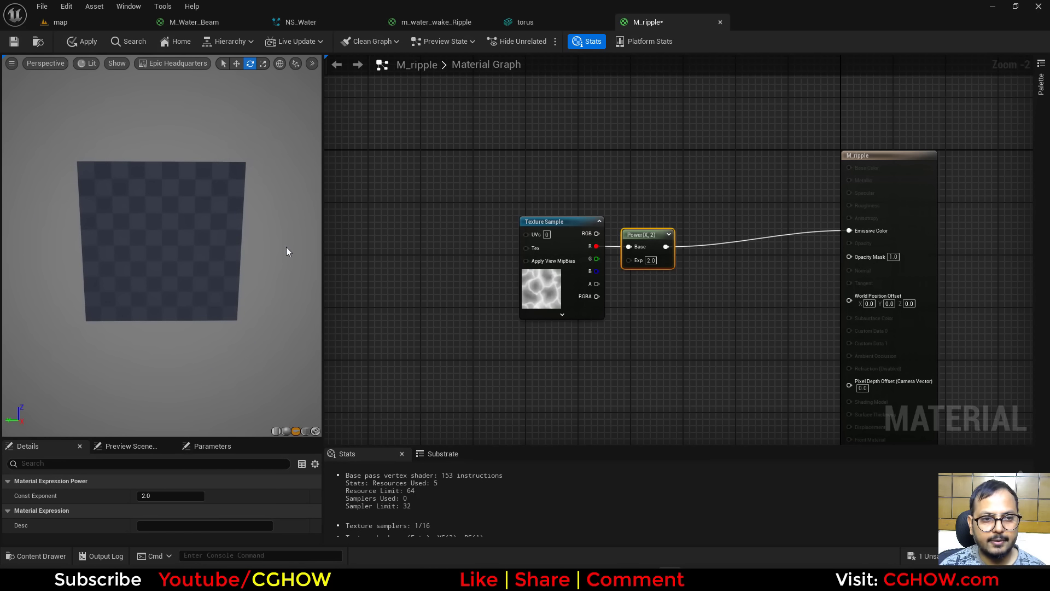
Step: Add a VectorToRadialValue node and connect its Radial Coordinates to the Texture Sample's UVs
right_drag(468, 231, 534, 224)
right_click(474, 197)
text(vect)
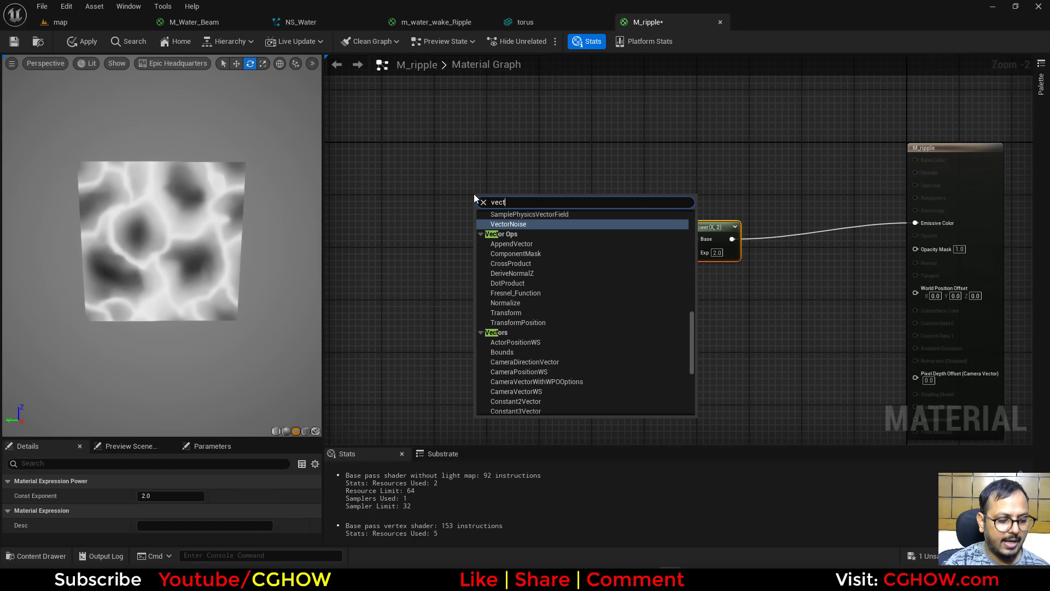
text(ortorad)
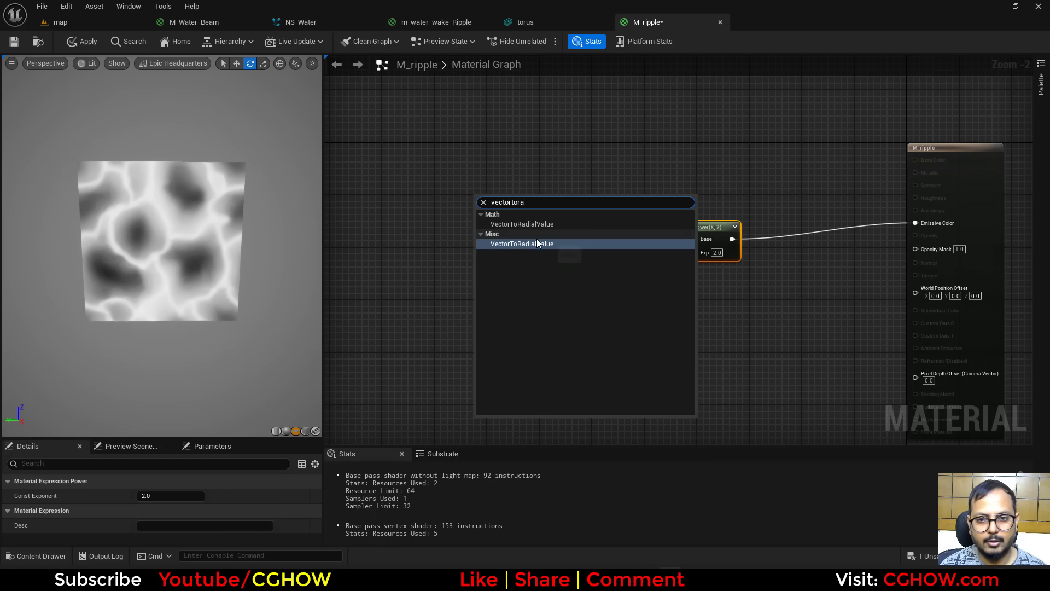
click(533, 245)
drag(547, 199, 455, 247)
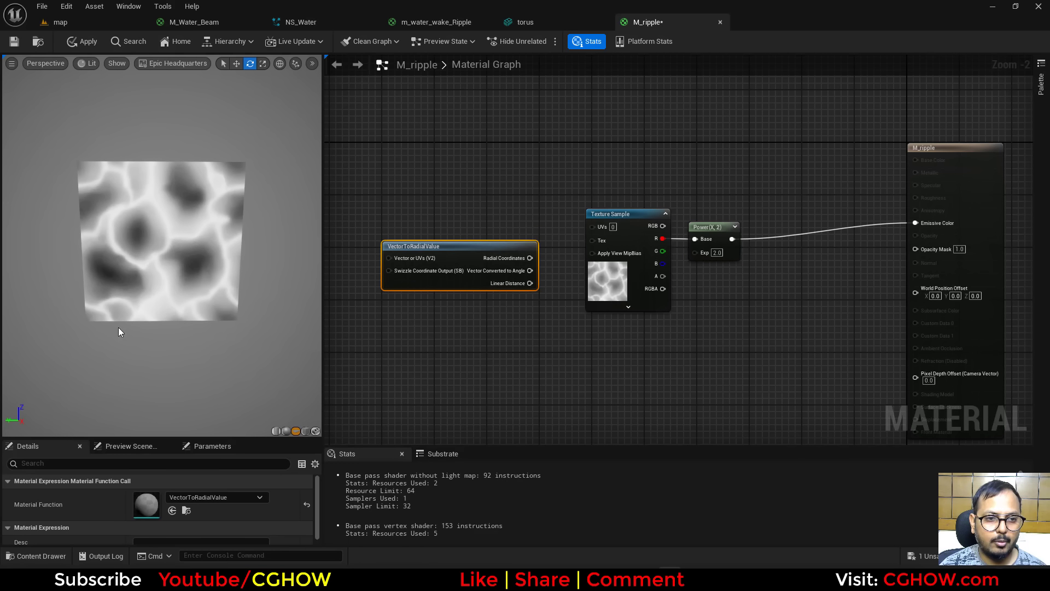
drag(530, 257, 591, 226)
Step: Change the Texture Sample's mip value mode so that the node takes an explicit Level input
click(624, 214)
click(194, 495)
click(190, 519)
Step: Insert a Panner between VectorToRadialValue and the Texture Sample's UVs, with Speed Y set to 0.5
drag(459, 246, 389, 230)
drag(464, 223, 593, 225)
click(452, 202)
drag(493, 198, 496, 214)
text(0.5)
key(Return)
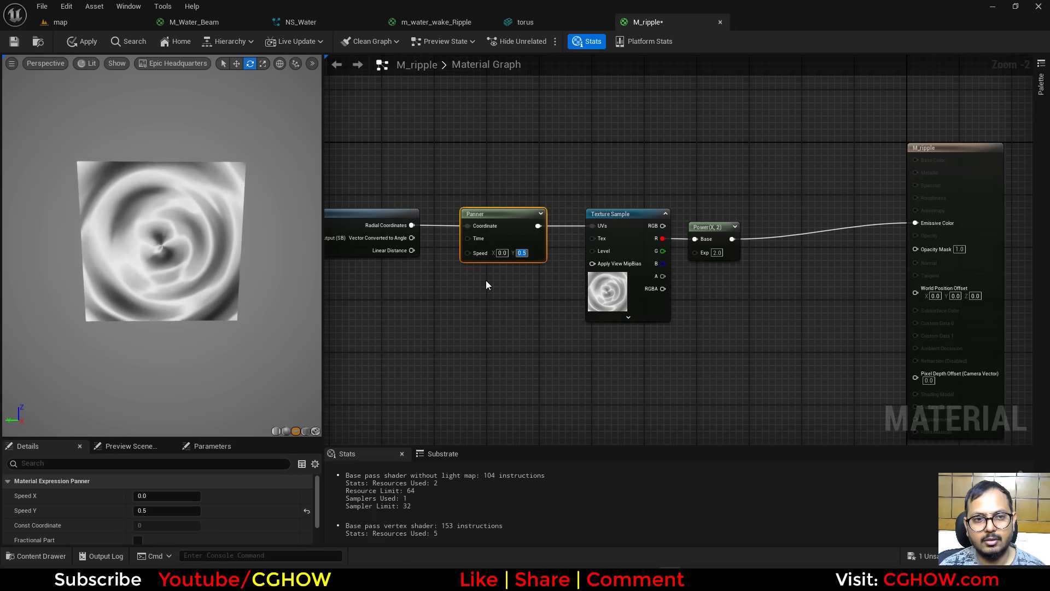
Step: Try a Panner speed of X 0.2 and Y 0.1
click(500, 252)
text(0.2)
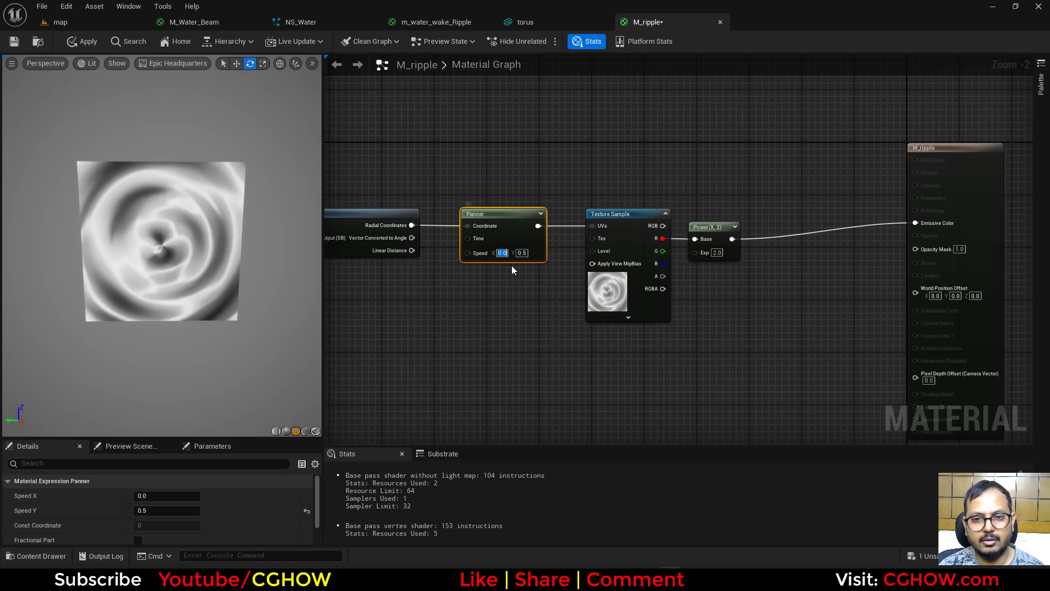
key(Tab)
text(0.1)
key(Return)
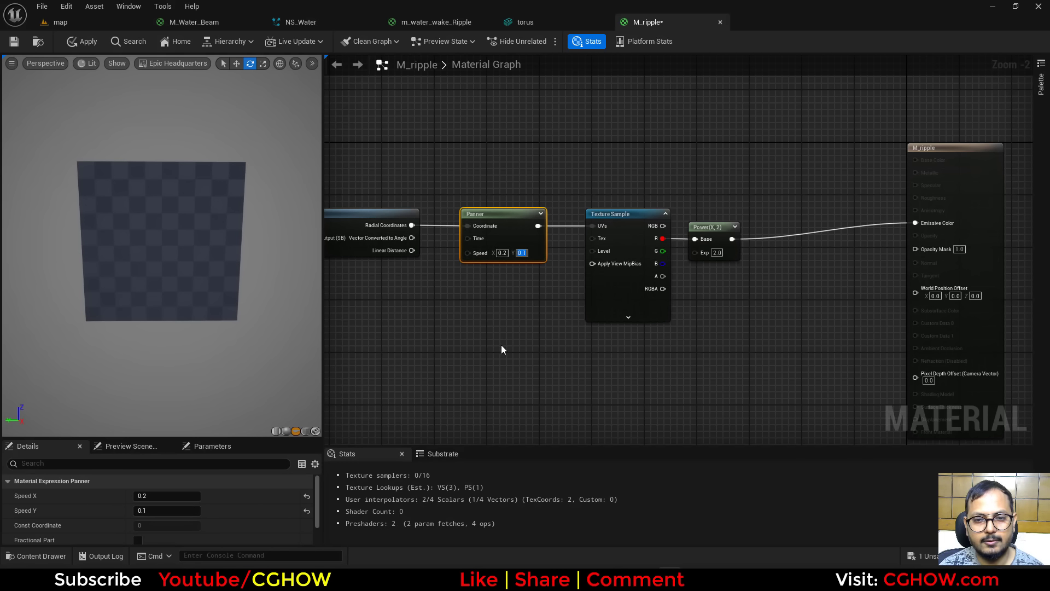
Step: Set the Panner's speed to X 0.05 and Y 0.3
click(501, 252)
text(0.05)
key(Tab)
text(0.3)
key(Return)
Step: Add a RadialGradientExponential node below the texture nodes and preview its output on the plane
right_drag(468, 329, 425, 268)
right_click(418, 250)
text(rad)
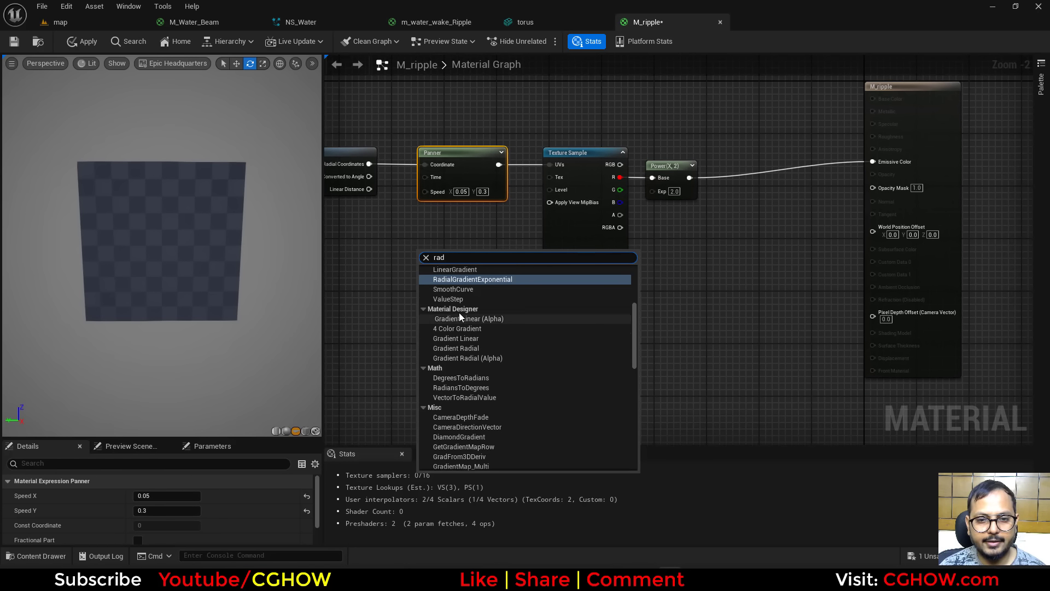
click(469, 281)
drag(499, 317, 453, 392)
drag(493, 340, 552, 328)
text(si)
click(483, 373)
key(space)
Step: Feed the radial gradient into a Sine node with a period of 2 and preview the result
drag(494, 355, 527, 337)
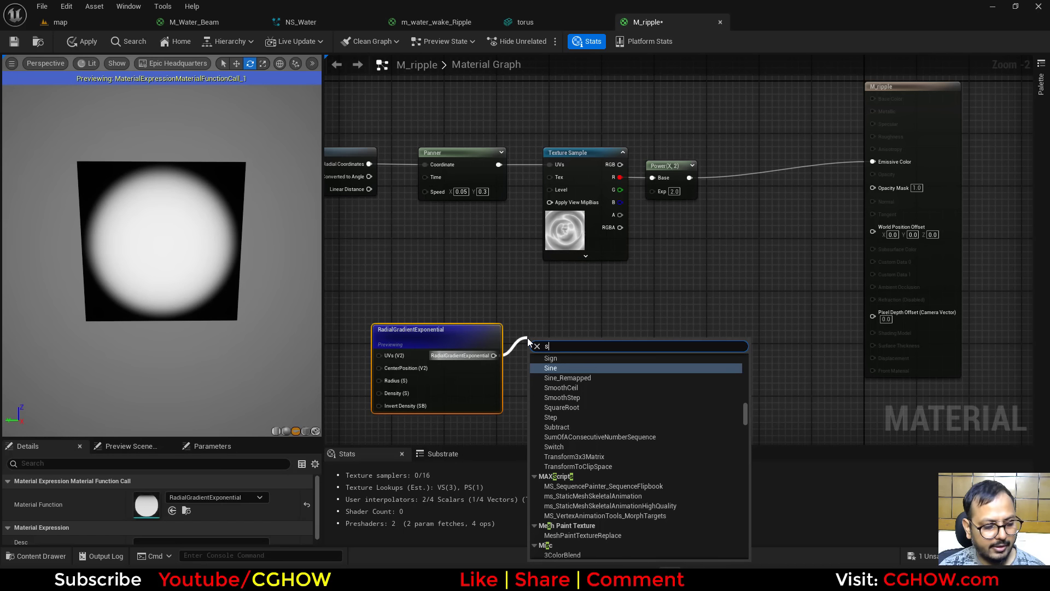
click(563, 368)
click(170, 495)
text(2)
click(549, 344)
key(space)
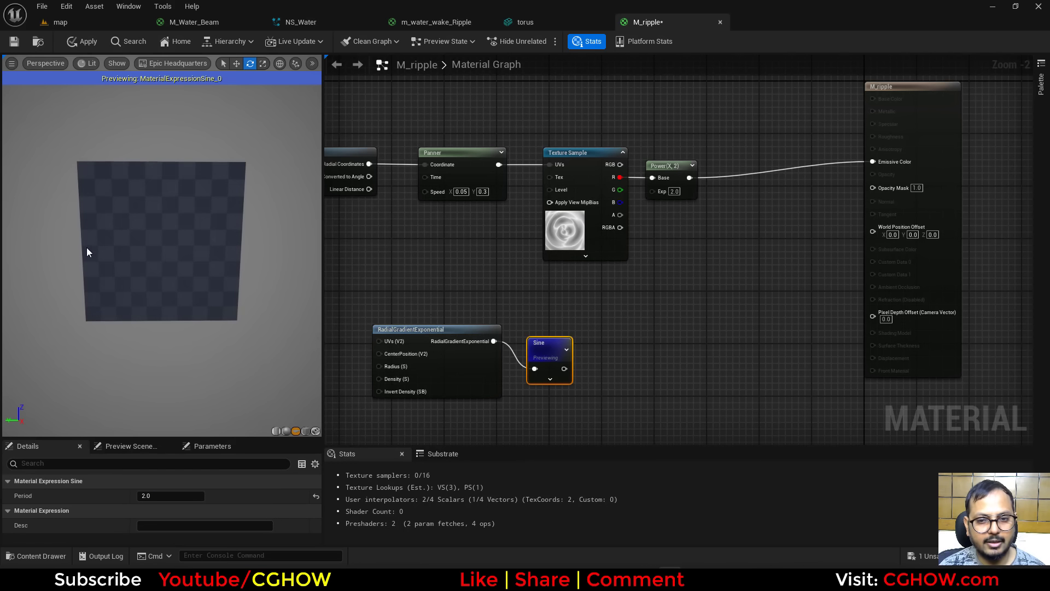
Step: Add a Constant node beside RadialGradientExponential's inputs and space out the gradient and Sine nodes
drag(549, 344, 542, 326)
drag(472, 365, 472, 378)
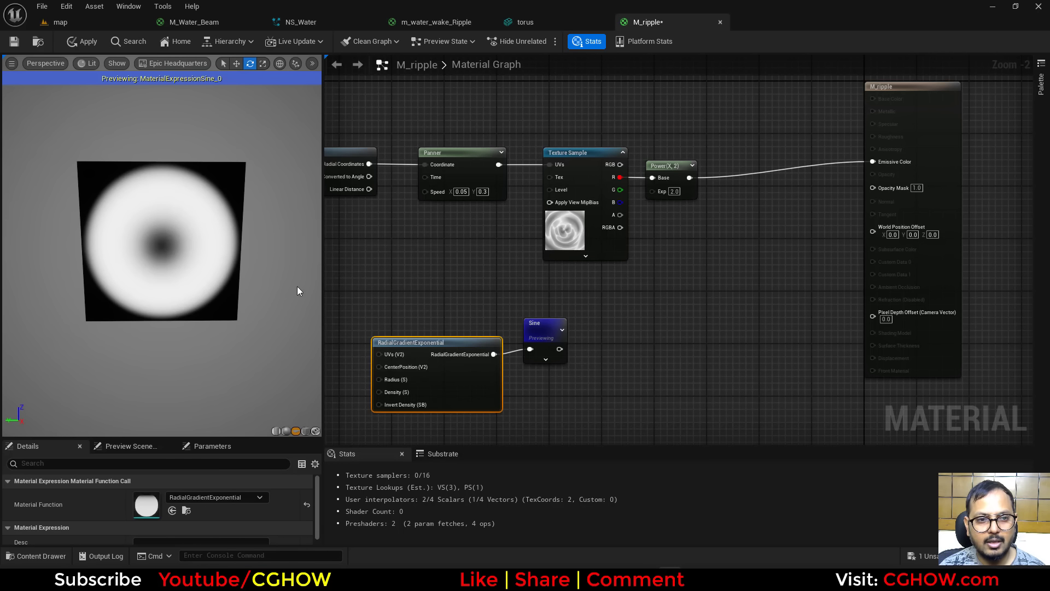
right_drag(681, 356, 586, 383)
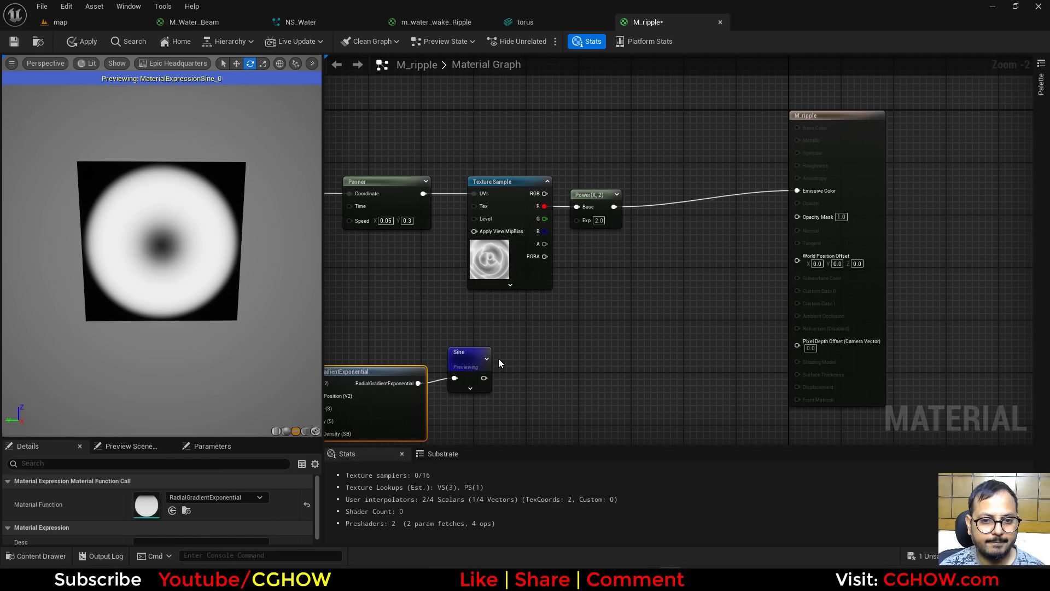
right_drag(497, 358, 612, 305)
right_drag(413, 357, 460, 338)
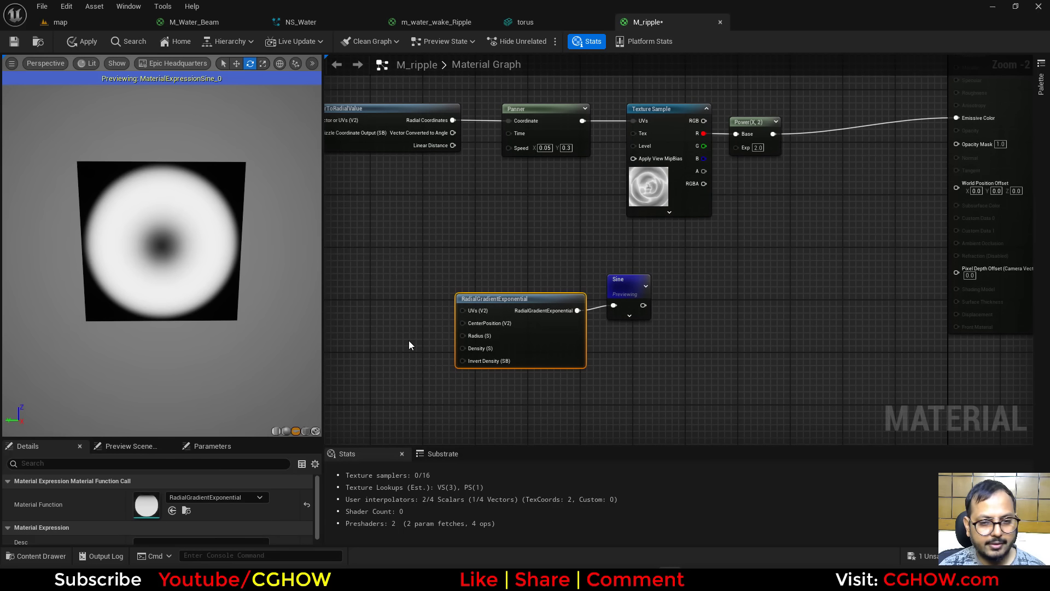
key(1)
click(408, 340)
drag(431, 356, 400, 349)
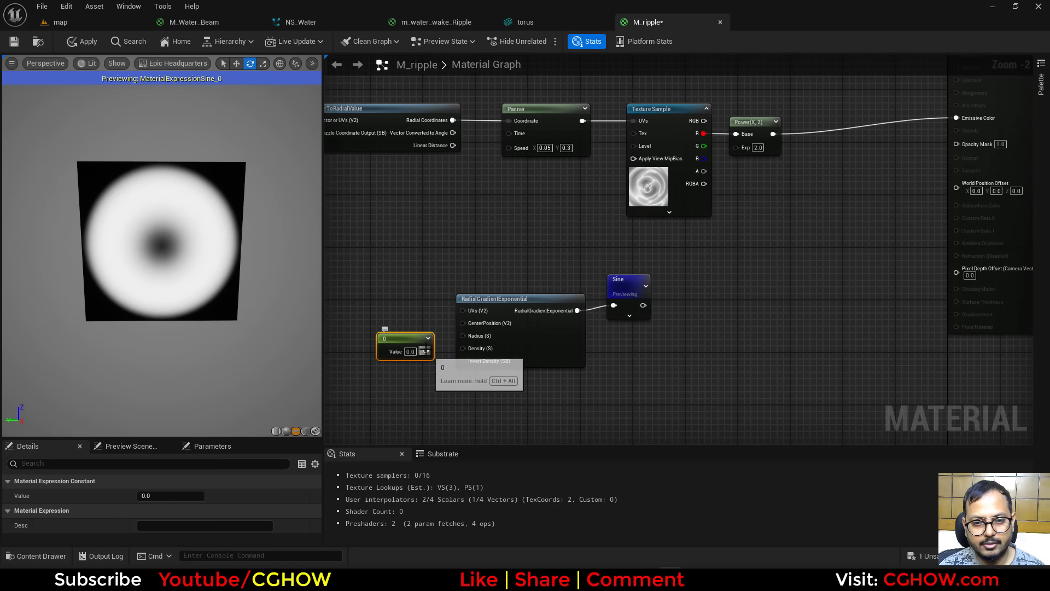
drag(623, 281, 682, 268)
Step: Add a Blend_ColorBurn node with the Power output as Base and the Sine output as Blend, and preview it
right_drag(738, 235, 573, 270)
right_click(578, 263)
text(colorburn)
key(Return)
drag(537, 327, 605, 170)
key(space)
drag(607, 276, 642, 269)
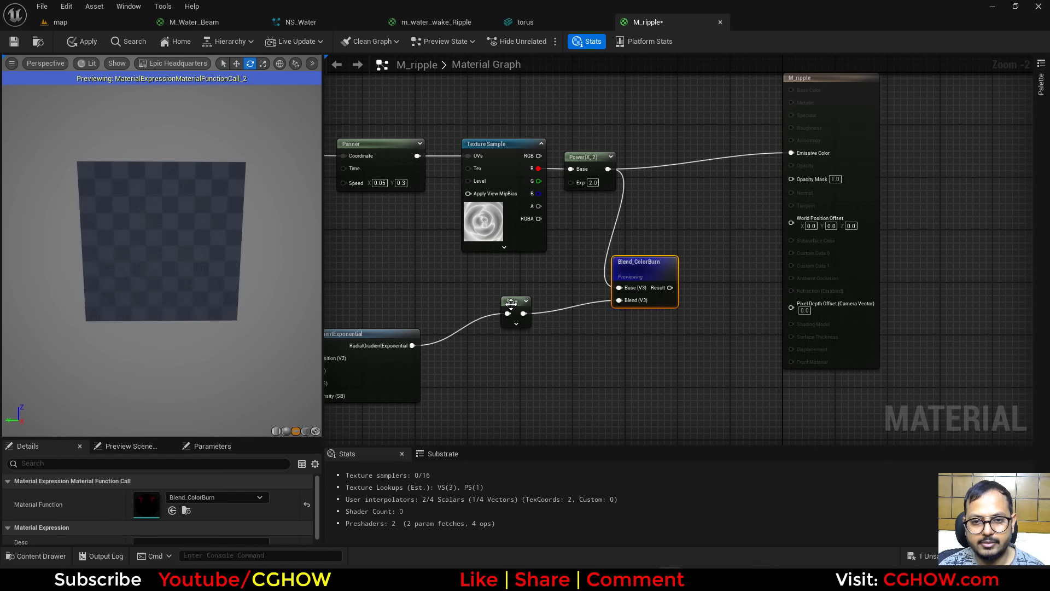
drag(511, 304, 499, 335)
Step: Connect Blend_ColorBurn's Result to a new Power node with exponent 2 and move the material output node farther away
right_drag(723, 275, 630, 310)
key(e)
click(612, 311)
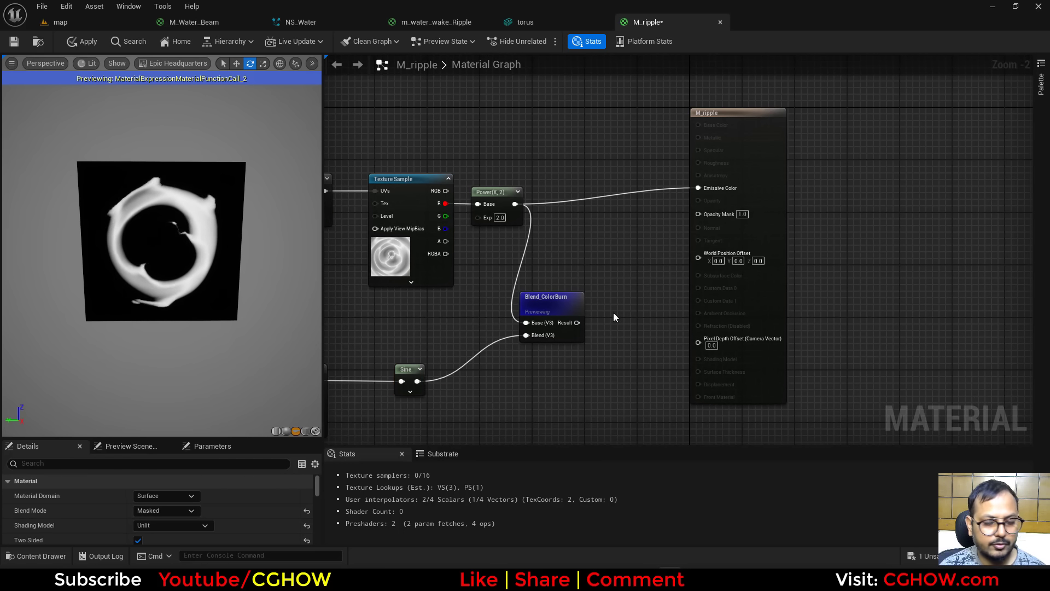
drag(576, 322, 625, 323)
drag(754, 176, 872, 202)
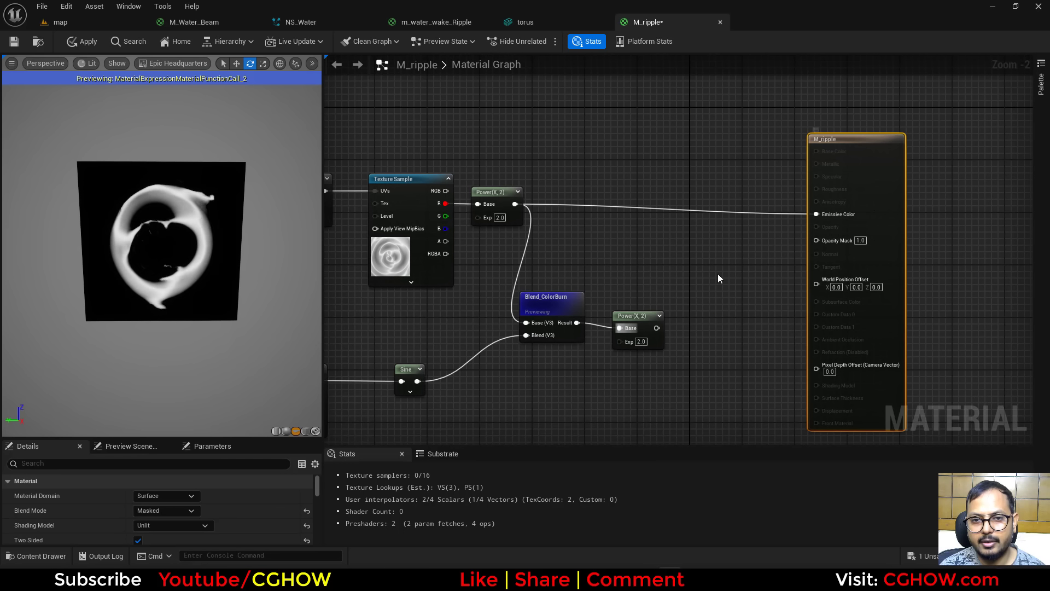
Step: Add a Particle Color node and connect its RGB output to Emissive Color
drag(656, 328, 681, 323)
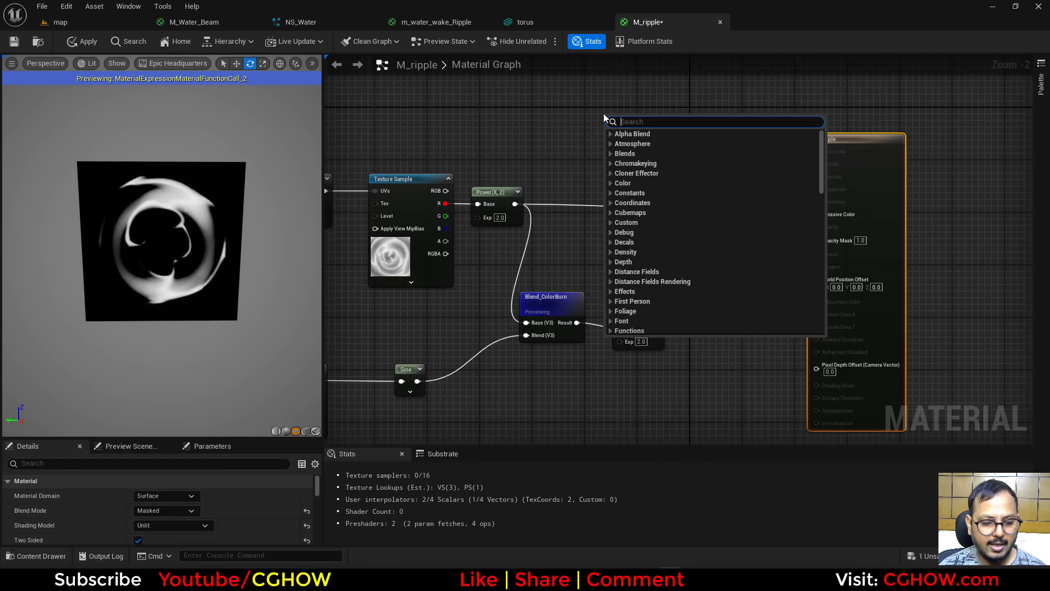
text(par)
key(Return)
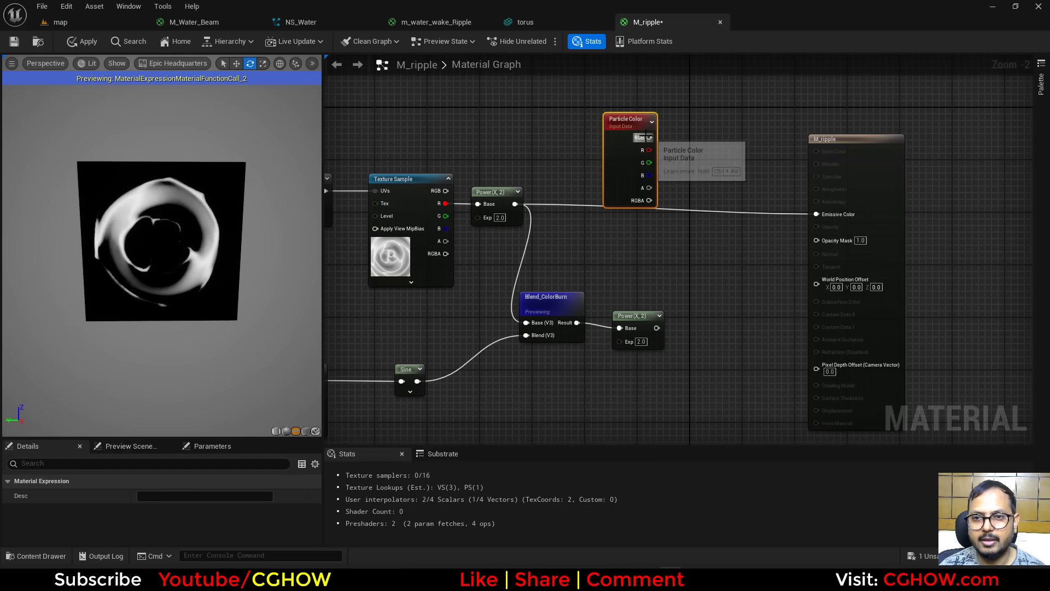
drag(649, 137, 810, 211)
Step: Multiply Particle Color's alpha by the second Power node's output and connect the product to Opacity Mask
click(746, 279)
key(m)
click(690, 260)
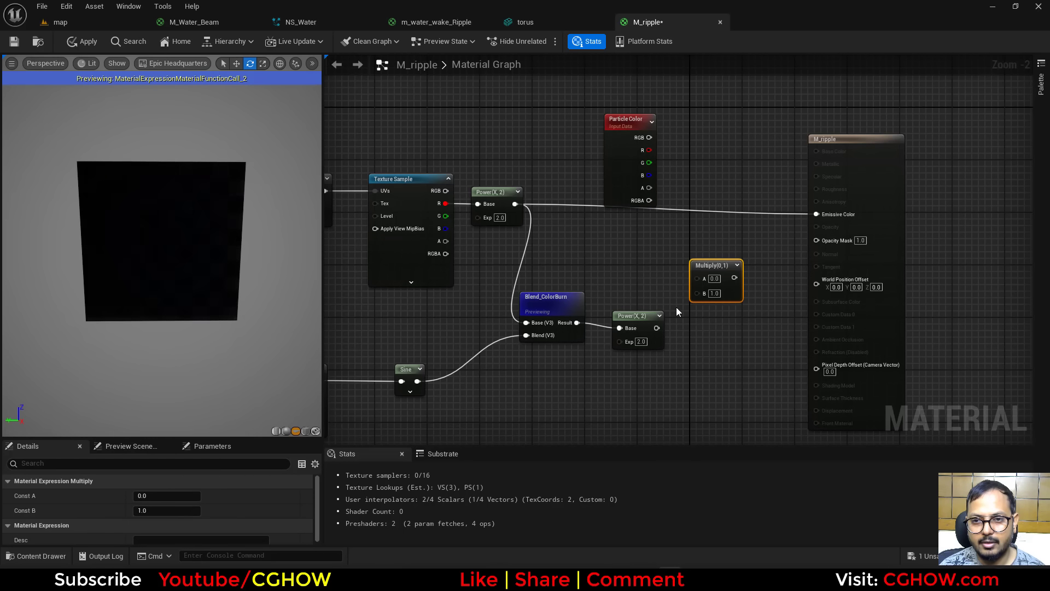
drag(657, 327, 700, 290)
drag(650, 187, 829, 241)
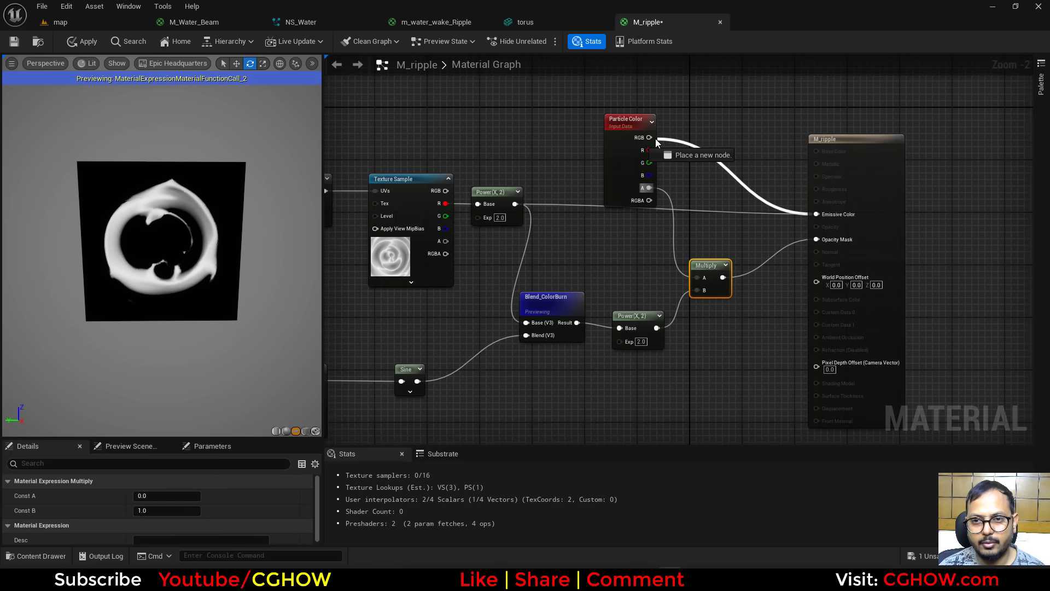
Step: Add a Dynamic Parameter node and connect its first parameter to the exponent of the Power node after Blend_ColorBurn
right_drag(504, 406, 595, 330)
right_click(595, 330)
text(dy)
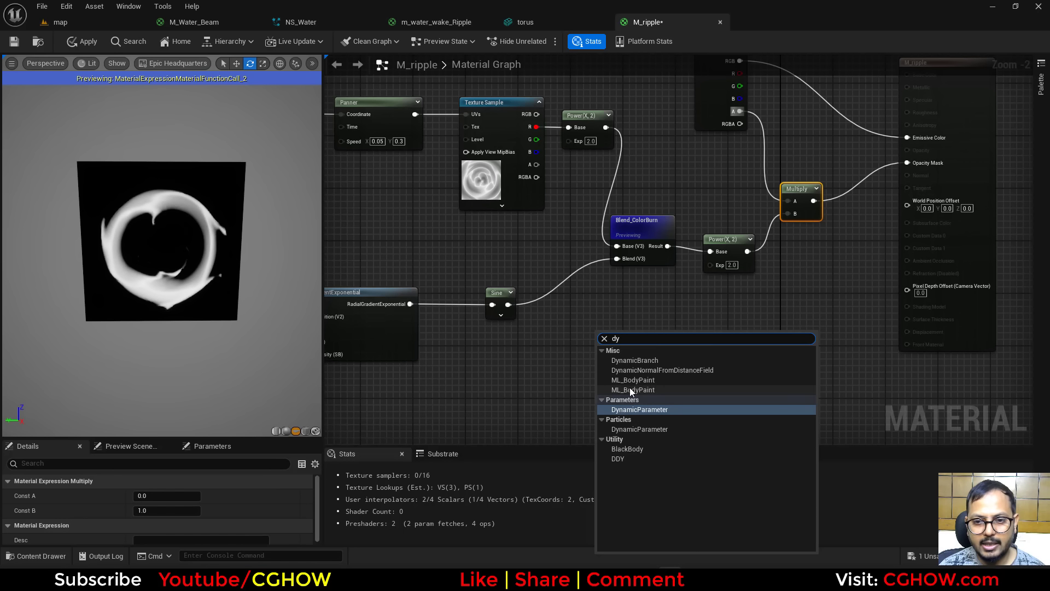
click(637, 411)
drag(679, 355, 710, 265)
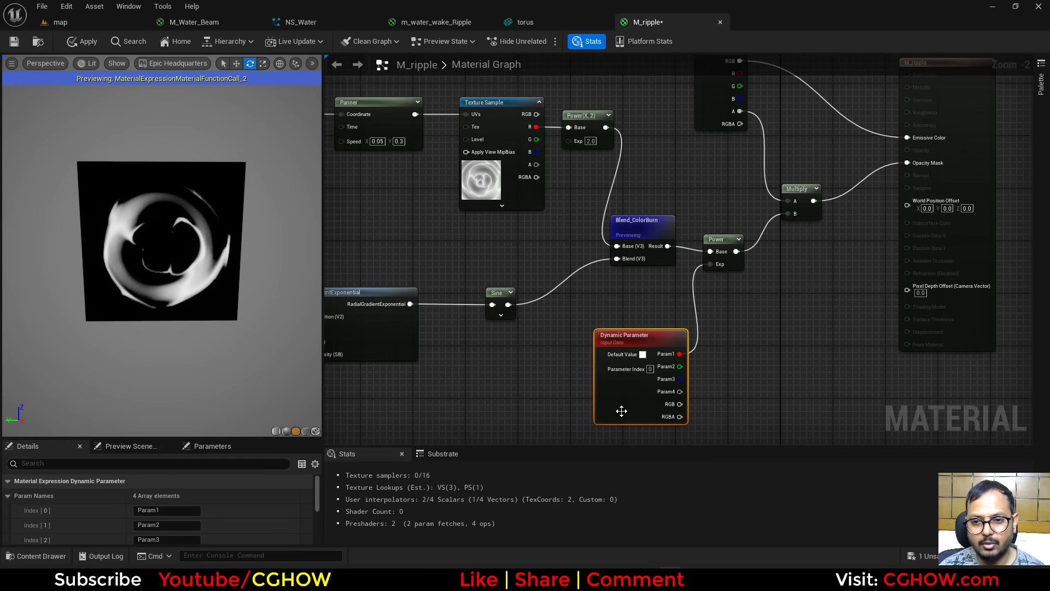
Step: Rename the Dynamic Parameter's first entry to dissolve and save the M_ripple material
click(180, 511)
text(t)
key(BackSpace)
text(dissolve)
click(20, 45)
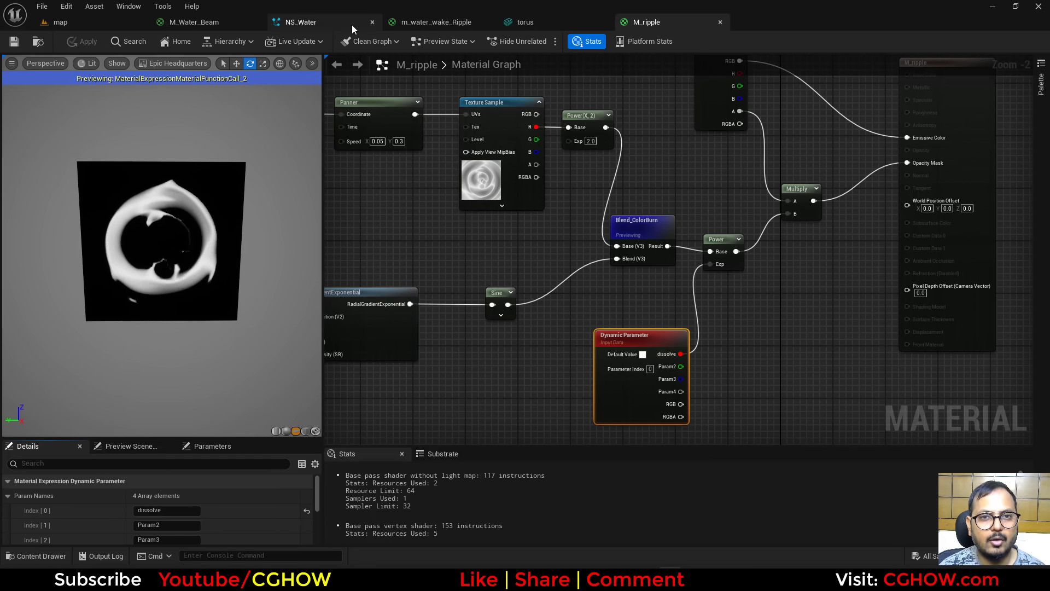
Step: In NS_Water, replace ripple001's Mesh Renderer with a Sprite Renderer and add the Align Sprite to Mesh Orientation module
click(301, 22)
click(511, 354)
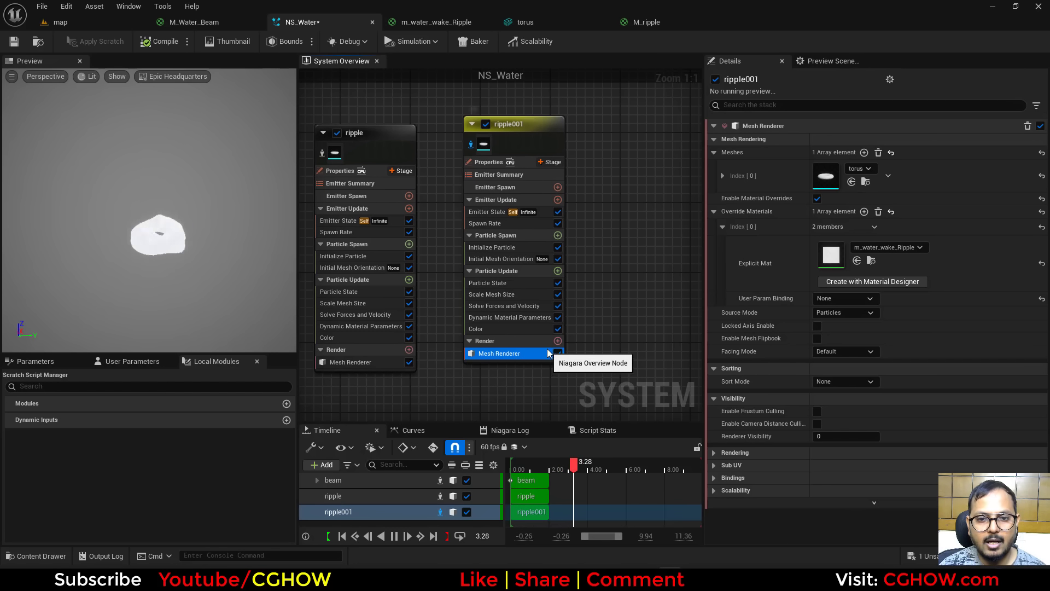
right_click(547, 353)
click(580, 192)
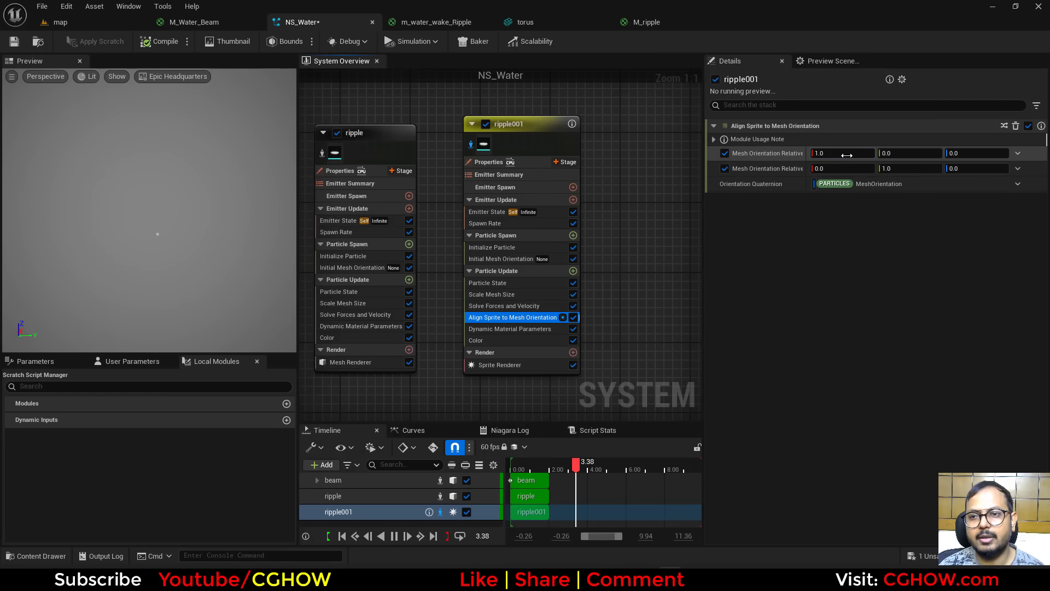
Step: Set the first Mesh Orientation Relative vector of Align Sprite to Mesh Orientation to 0, 0, 1
click(847, 155)
text(0)
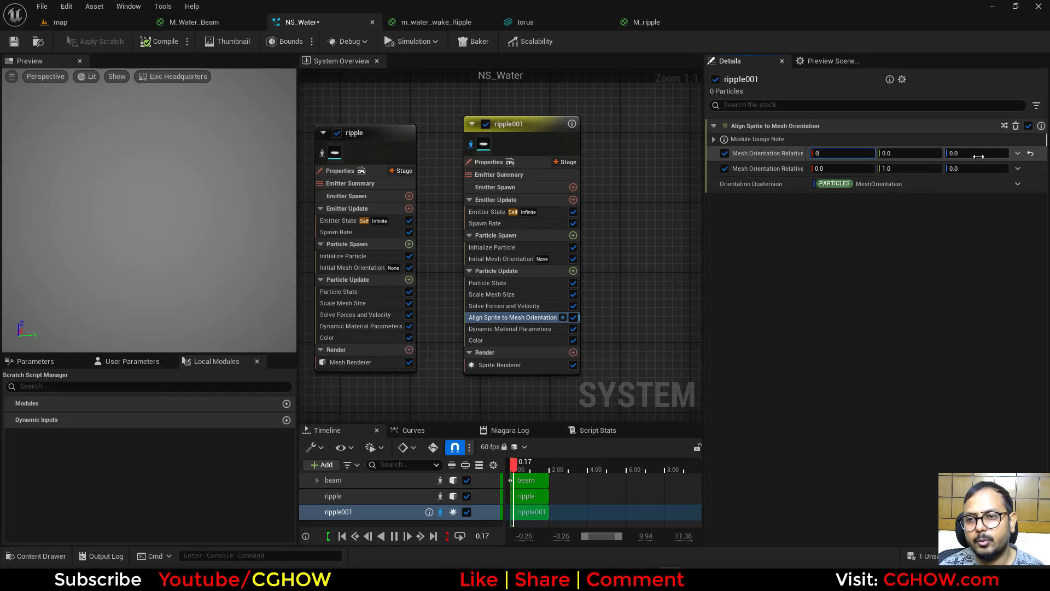
click(978, 155)
text(1)
key(Return)
Step: Delete the Scale Mesh Size module from the ripple001 emitter
click(507, 295)
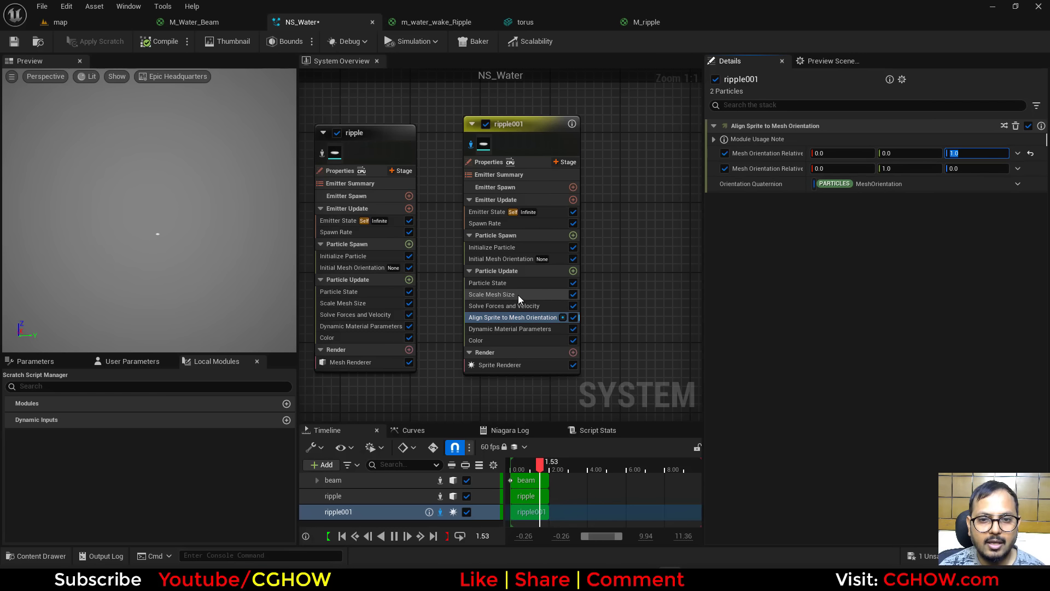
key(Delete)
click(506, 317)
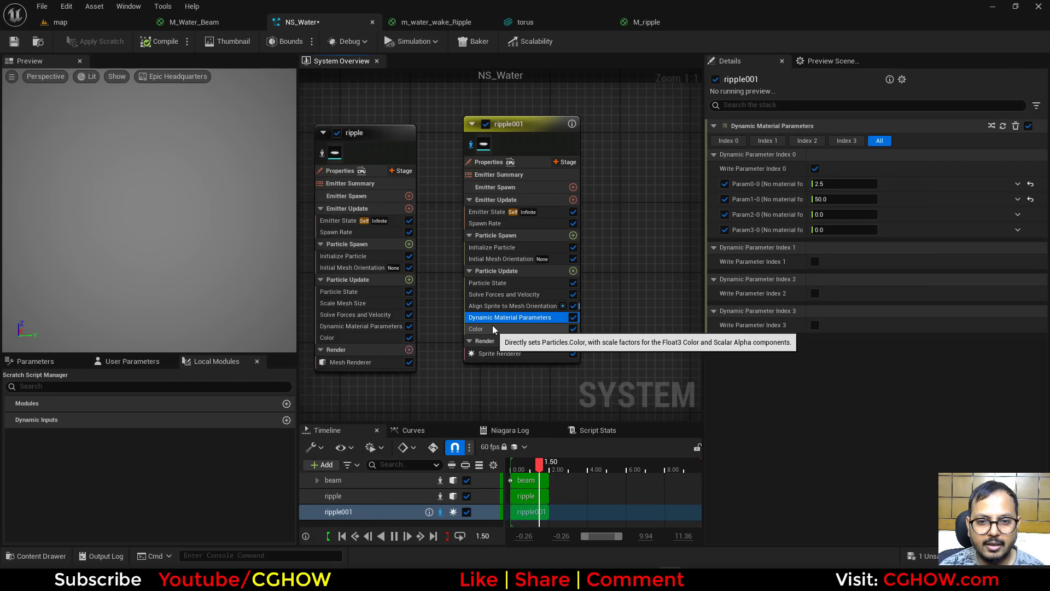
Step: Set ripple001's Uniform Sprite Size to 100 in Initialize Particle
click(495, 247)
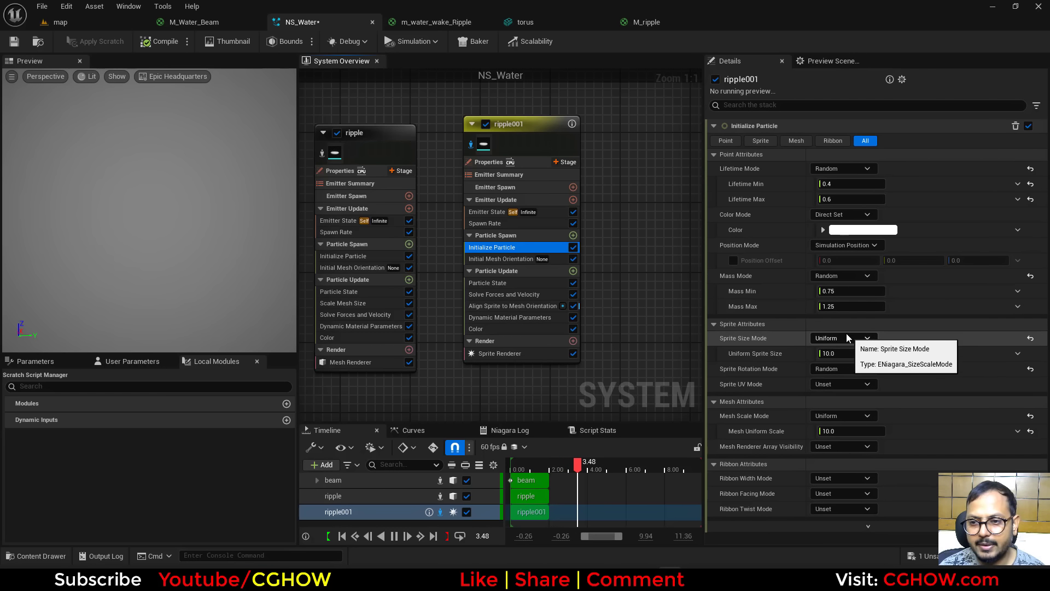
click(846, 338)
click(835, 353)
click(834, 352)
text(50)
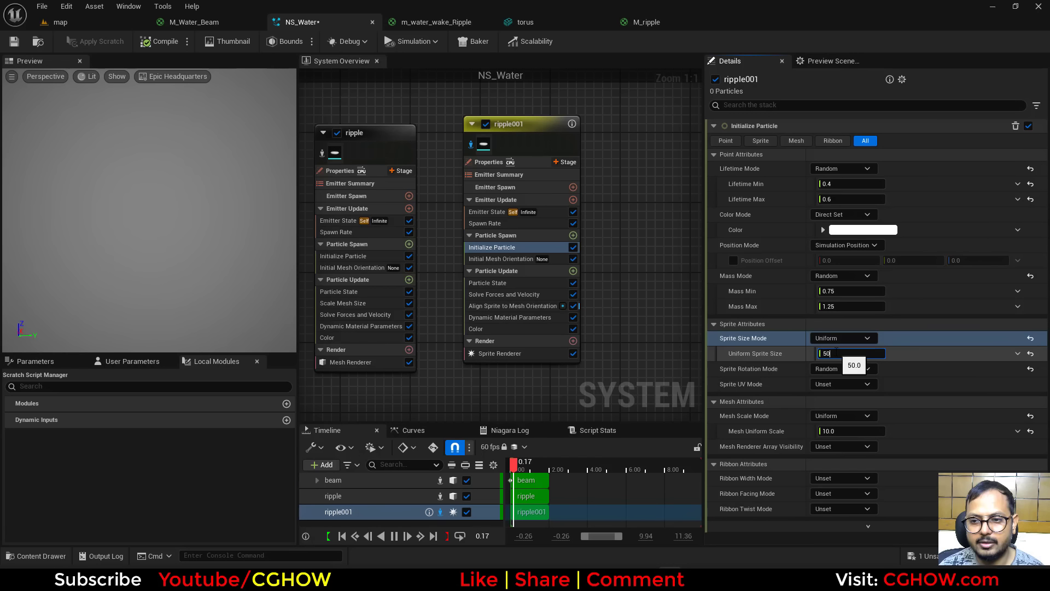
text(100)
key(Return)
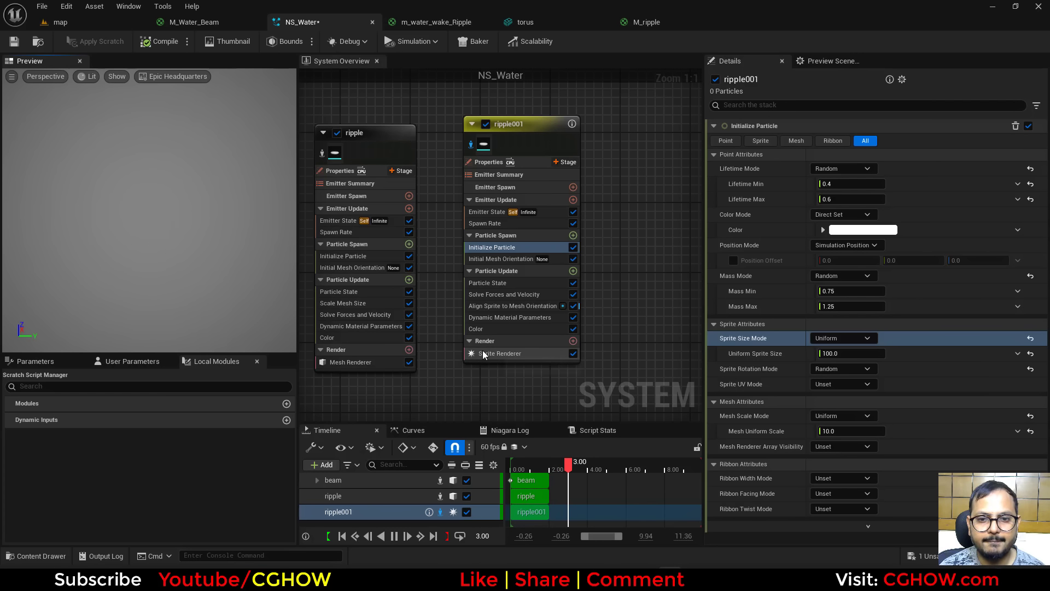
Step: Give ripple001's Sprite Renderer the M_ripple material, Custom Alignment and Custom Facing Vector
click(509, 353)
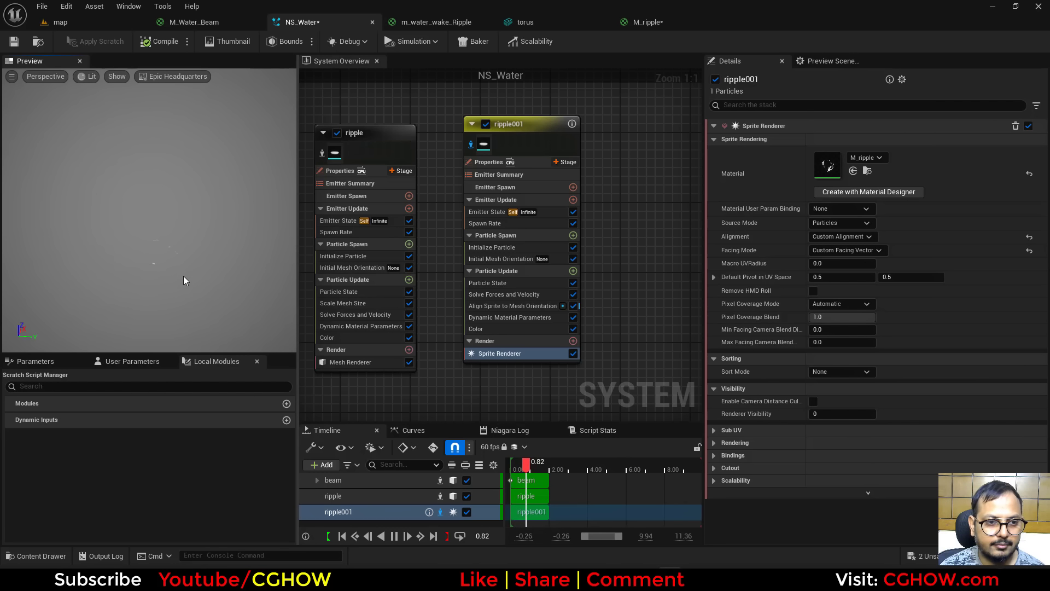
click(557, 18)
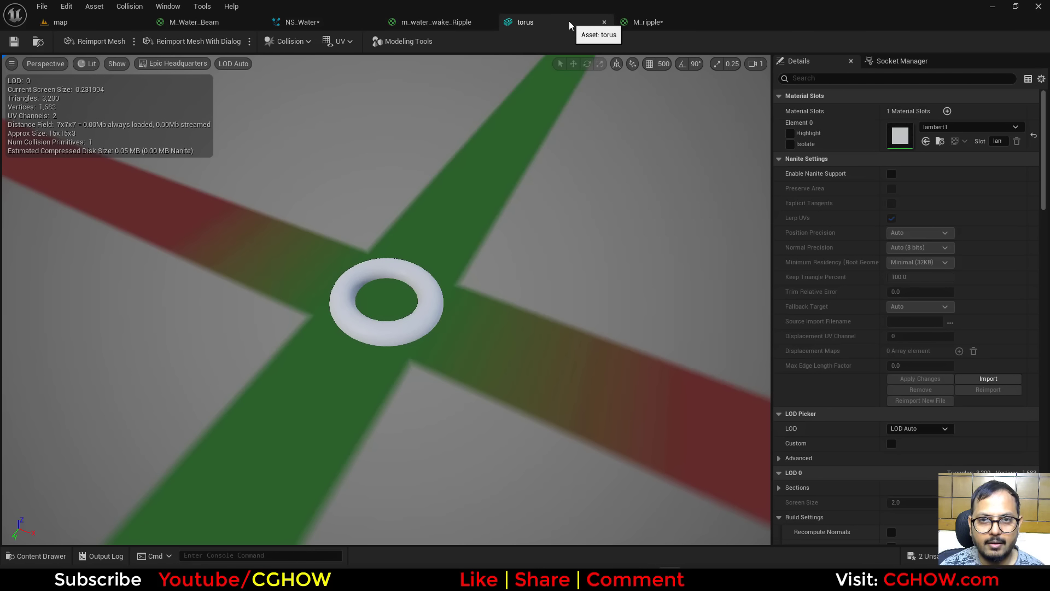
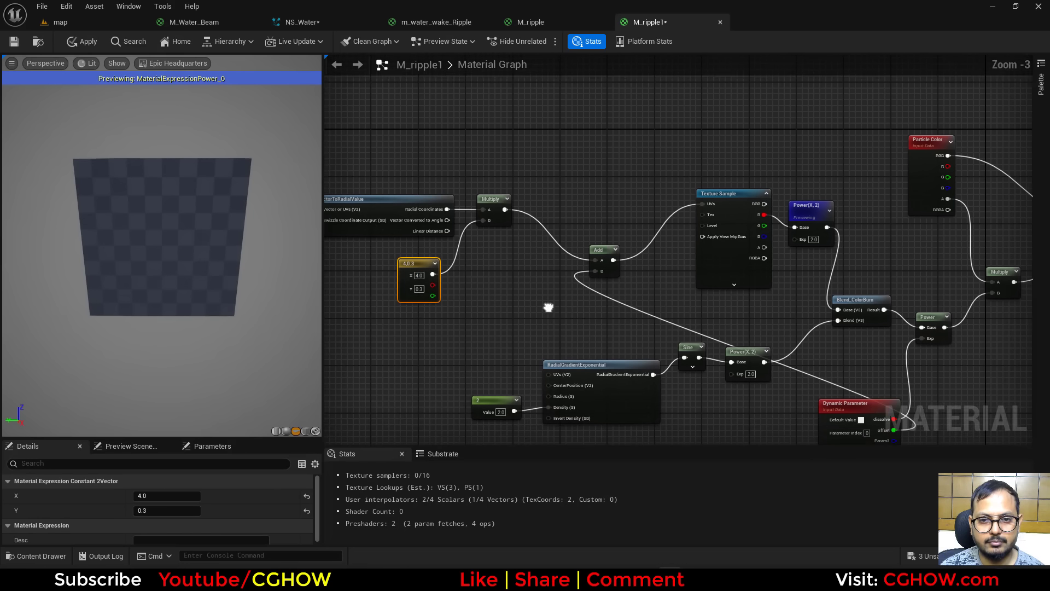
Step: Move the Add node up in the M_ripple1 graph, closer to the level of the Multiply node
drag(597, 244, 596, 223)
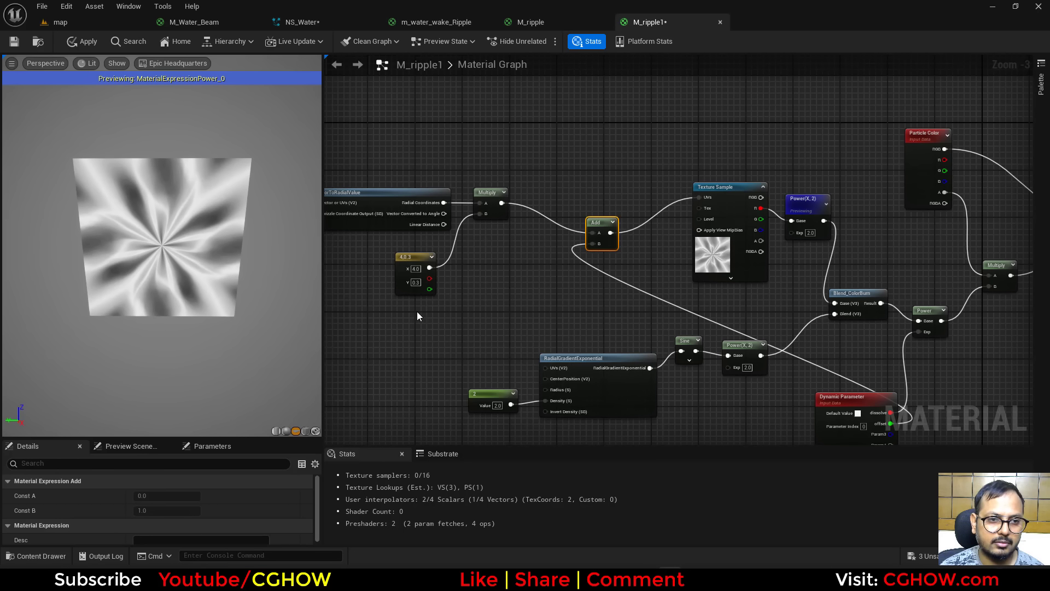
Step: Set the Y value of the constant feeding the radial coordinates Multiply node to 0.4 in M_ripple1
click(413, 282)
key(BackSpace)
text(0.6)
key(Return)
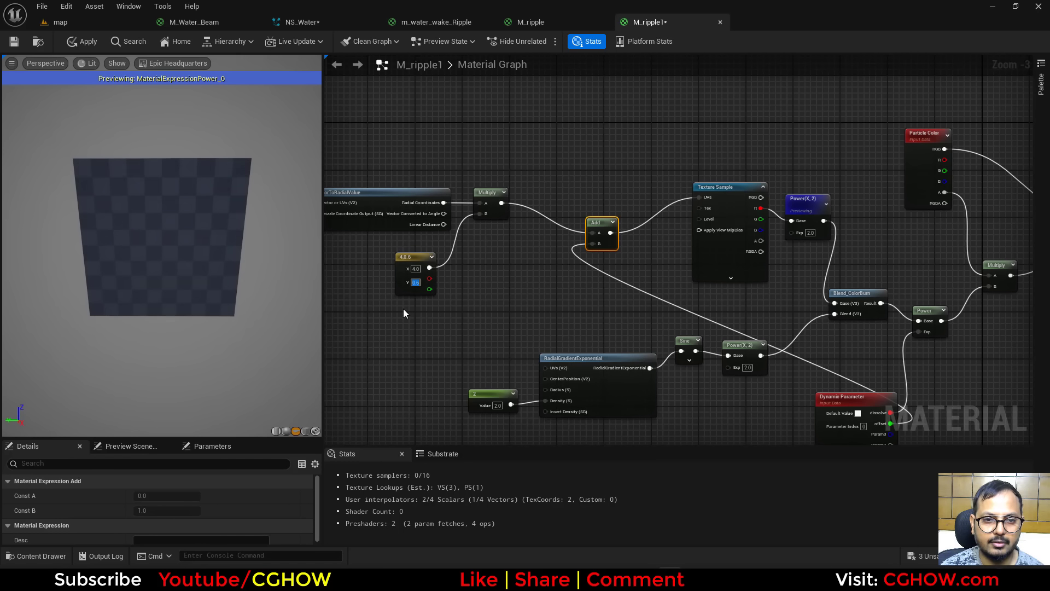
right_drag(402, 311, 409, 358)
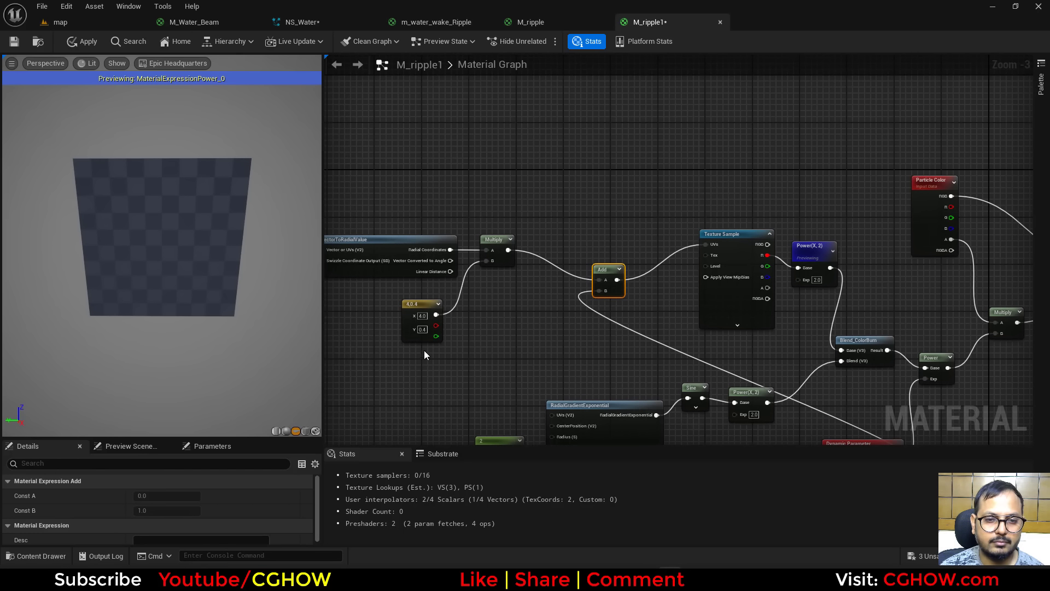
right_drag(516, 360, 401, 324)
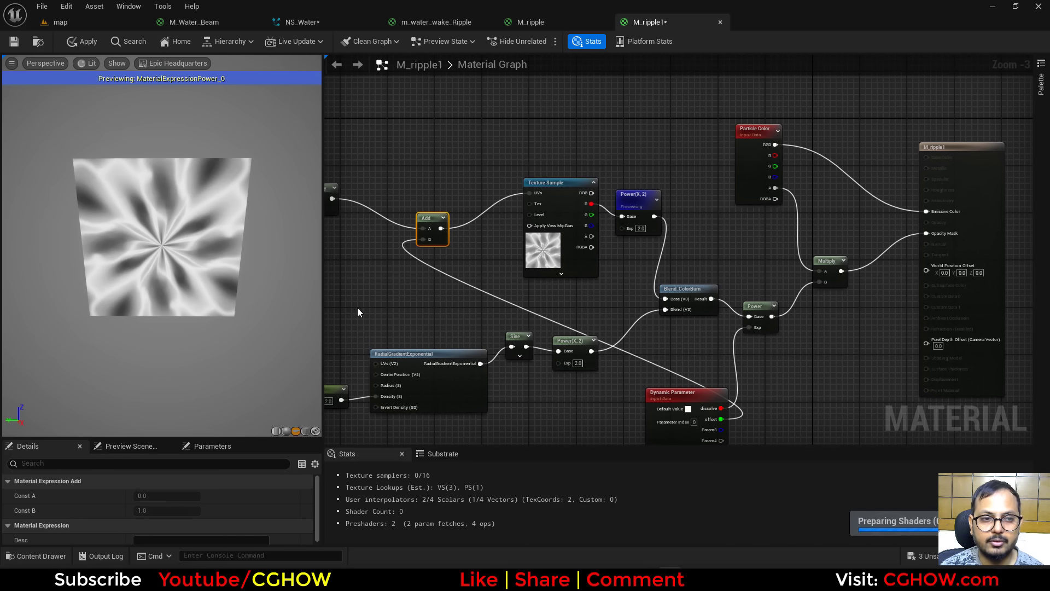
Step: Wire RadialGradientExponential straight into the Blend input of Blend_ColorBurn, bypassing Sine and Power, and preview the Blend_ColorBurn node
right_drag(509, 359, 622, 303)
scroll(566, 307, up, 2)
click(401, 340)
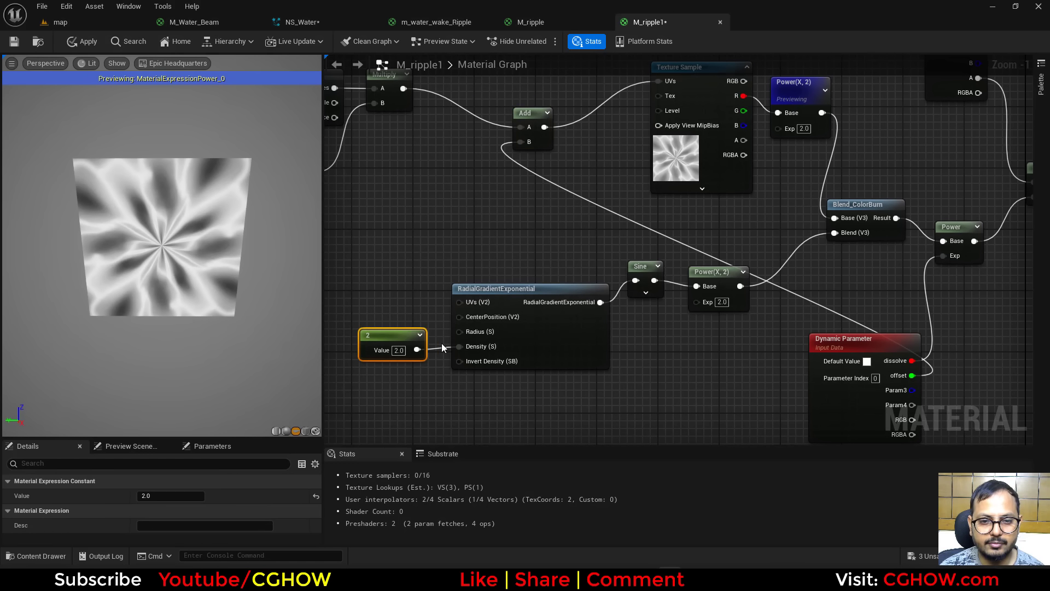
drag(600, 302, 573, 229)
drag(714, 272, 715, 359)
drag(600, 301, 834, 232)
right_click(859, 206)
click(891, 225)
right_drag(745, 269, 729, 318)
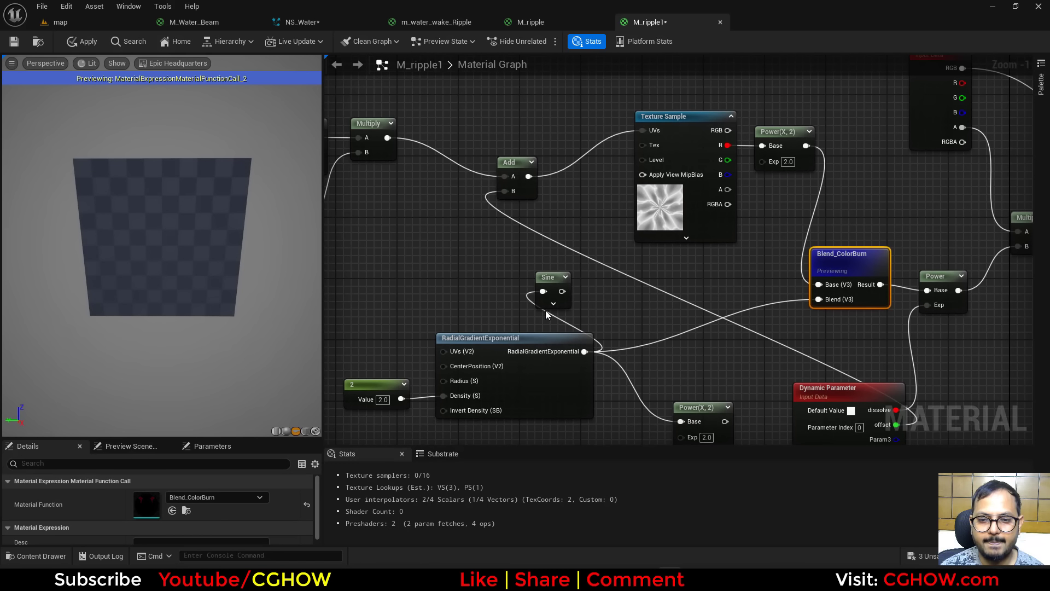
Step: Delete the bypassed Sine and Power nodes below the texture chain and save the M_ripple1 material
click(544, 279)
key(Delete)
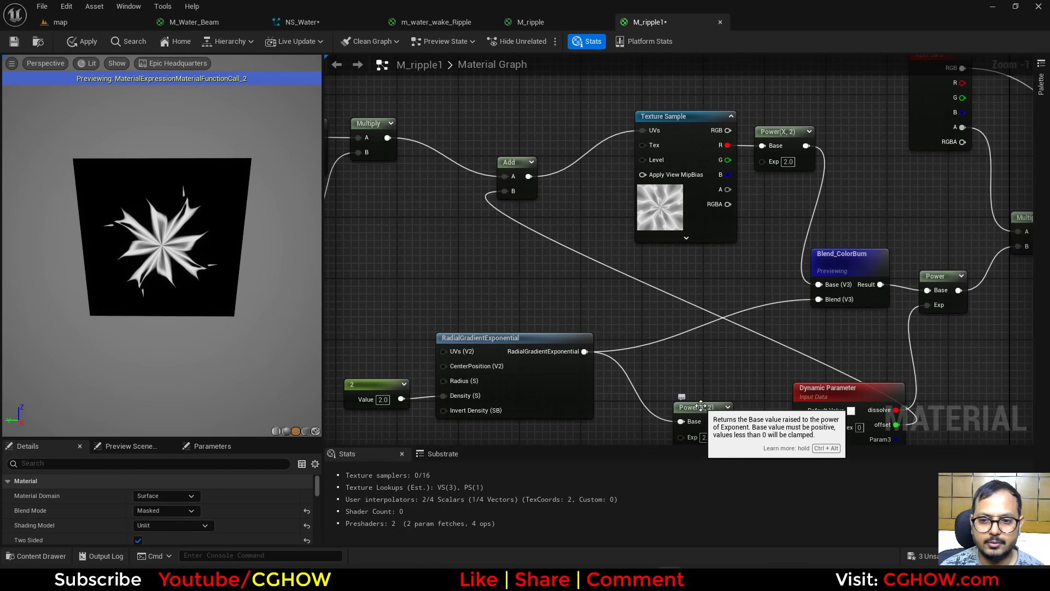
click(697, 407)
key(Delete)
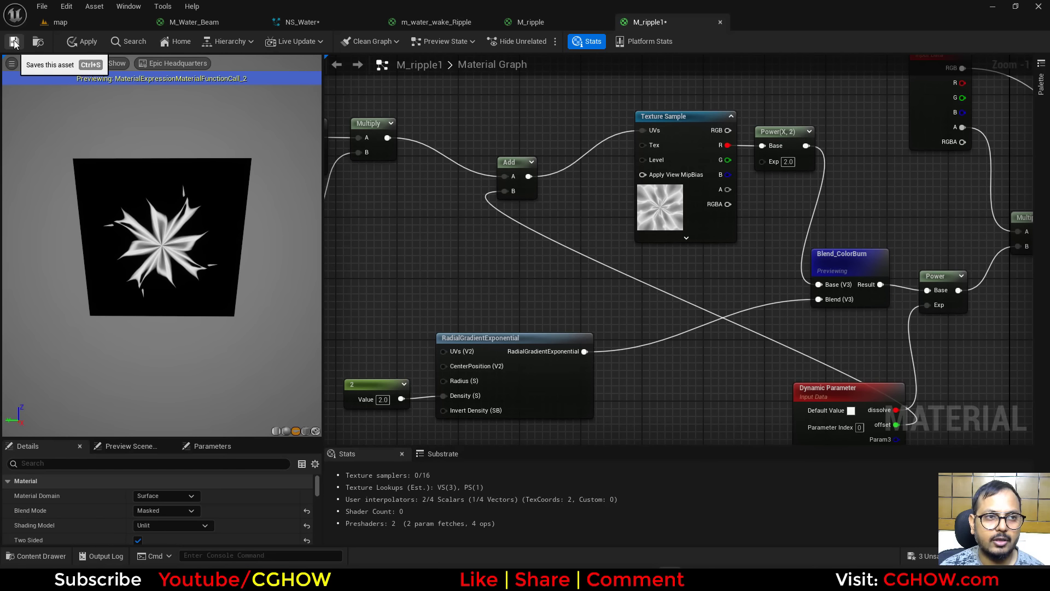
click(93, 42)
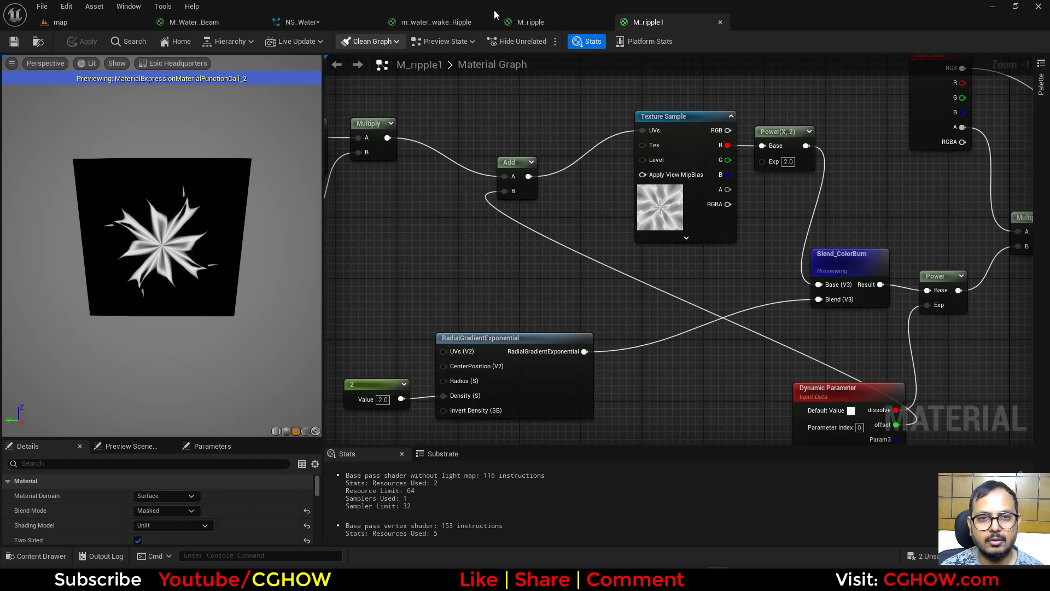
Step: Assign M_ripple1 to the Sprite Renderer of ripple002 in NS_Water and check the effect in the map level
click(302, 22)
click(520, 389)
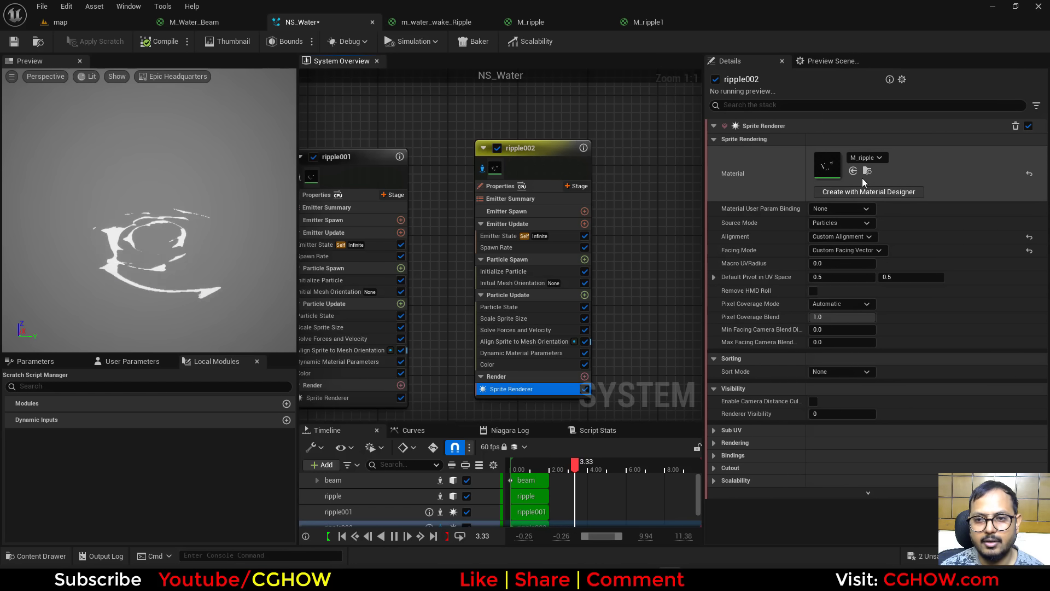
click(853, 171)
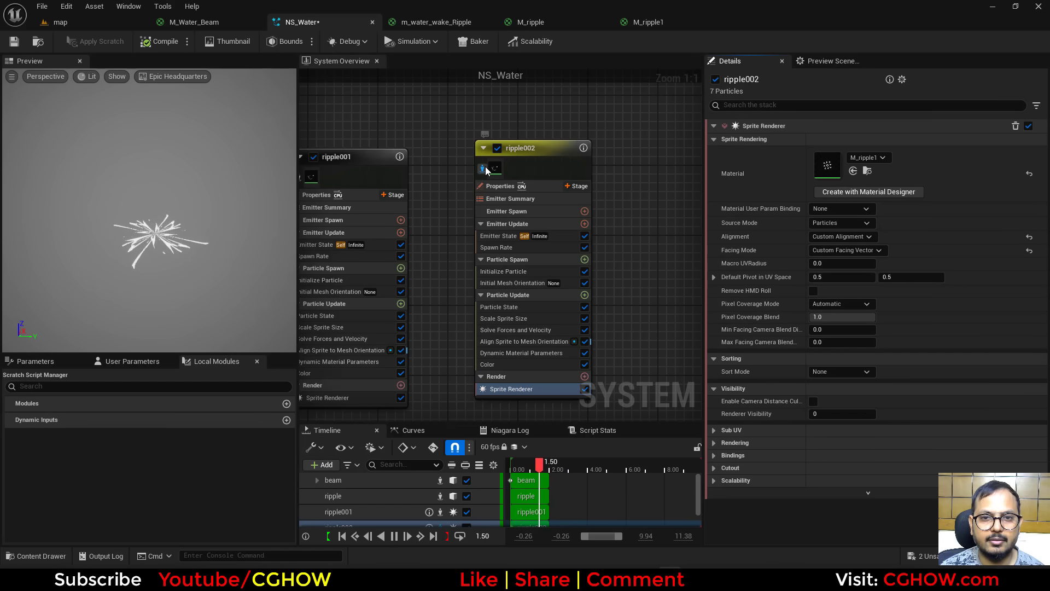
click(523, 318)
click(91, 23)
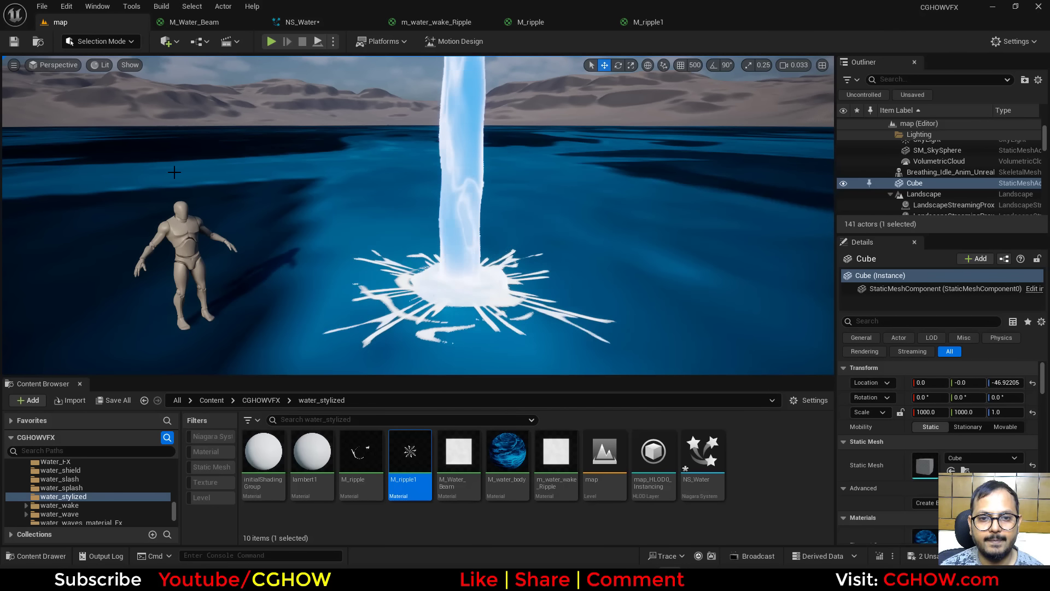
Step: Set the Y value of M_ripple1's radial coordinate multiplier constant to 0.7 and save the material
click(650, 22)
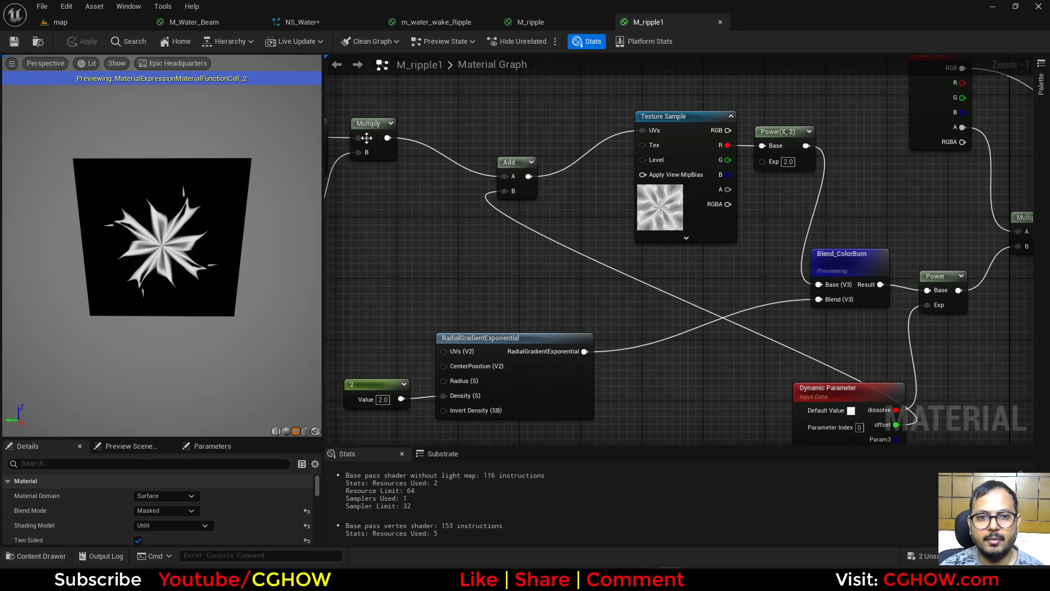
right_drag(377, 169, 644, 192)
click(542, 263)
text(0.7)
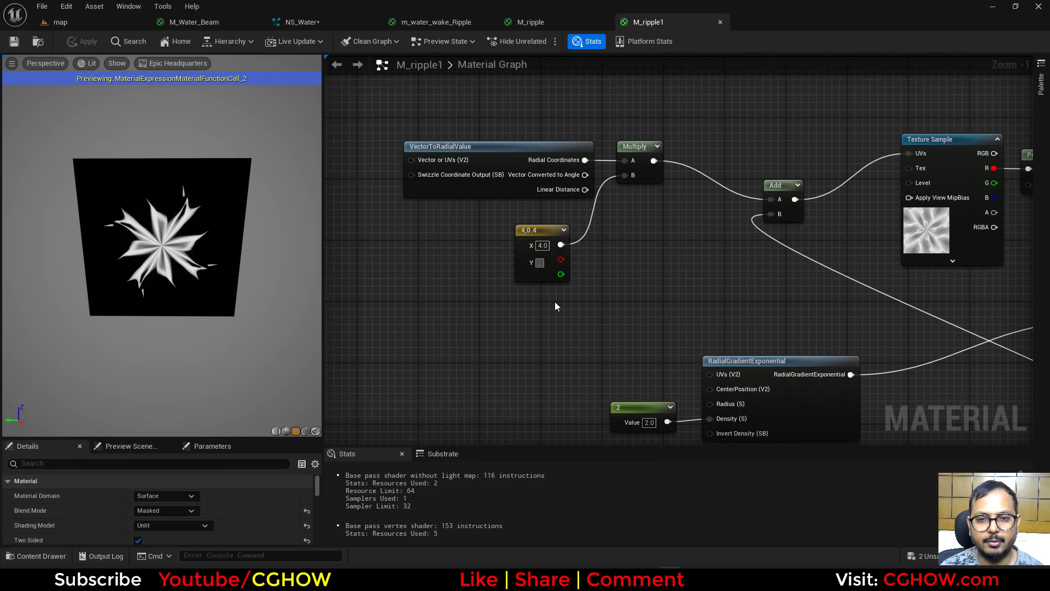
key(Return)
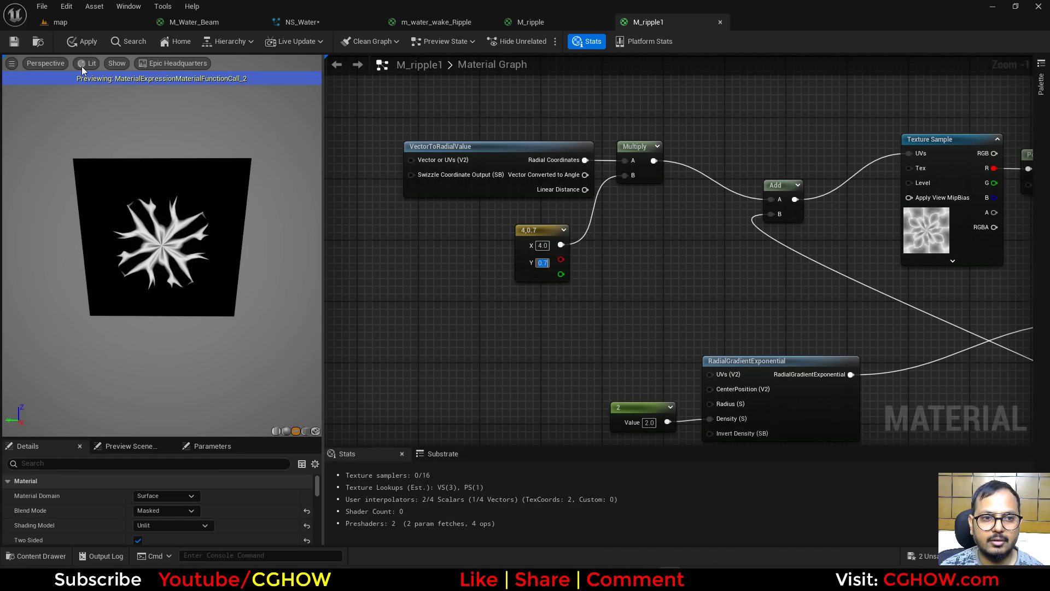
click(12, 42)
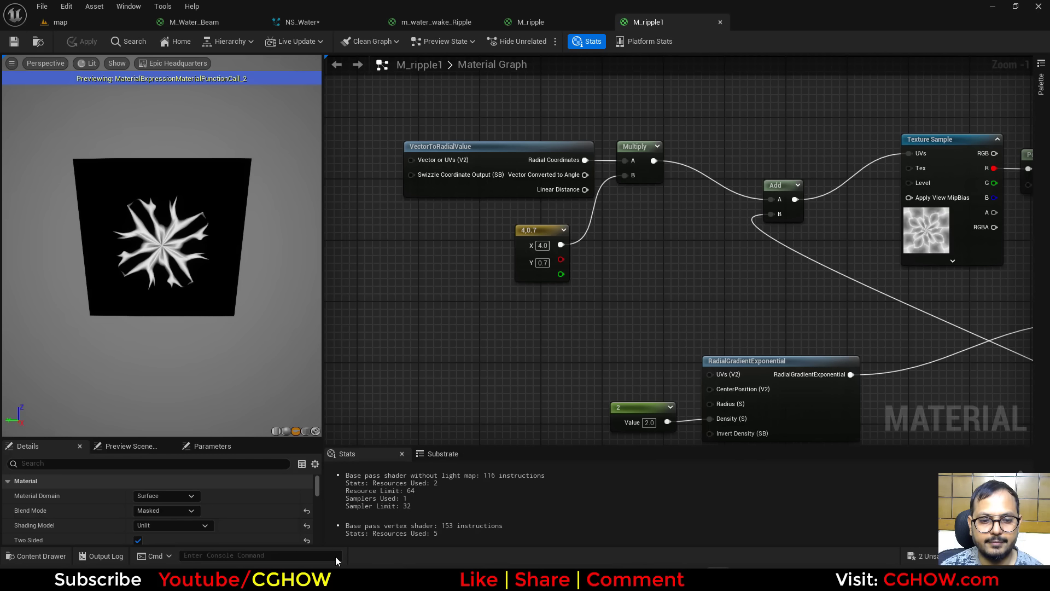
Step: Change the m_water_wake_Ripple material's Blend Mode to Masked
click(436, 22)
click(164, 511)
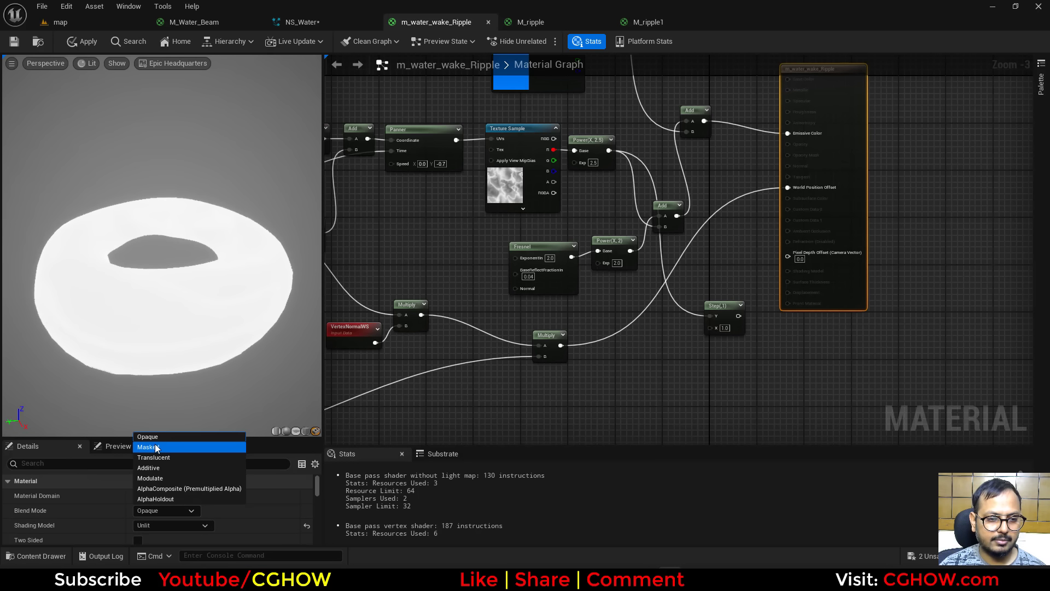
click(156, 447)
scroll(708, 352, up, 2)
right_drag(641, 382, 447, 405)
scroll(835, 345, down, 1)
Step: Preview the Step node in m_water_wake_Ripple and set its Const X to 0.5
right_click(638, 320)
click(679, 355)
click(166, 510)
text(0.5)
key(Return)
scroll(235, 294, down, 3)
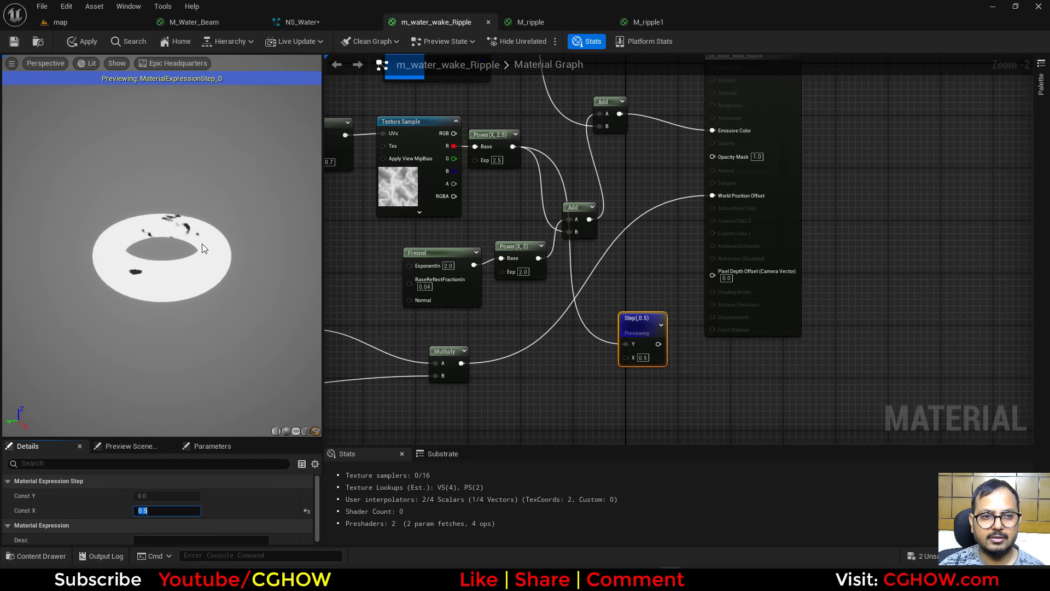
Step: Move the Step node's incoming wire from Y to X and test Const Y at 1 and 0
ctrl+drag(627, 344, 627, 358)
click(167, 496)
text(1)
key(Return)
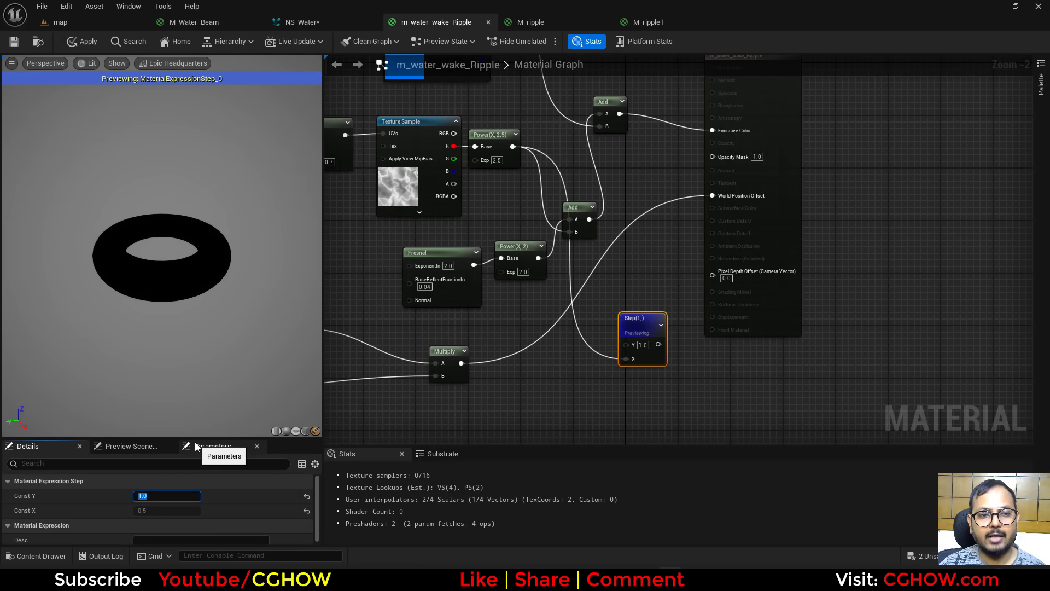
text(0)
key(Return)
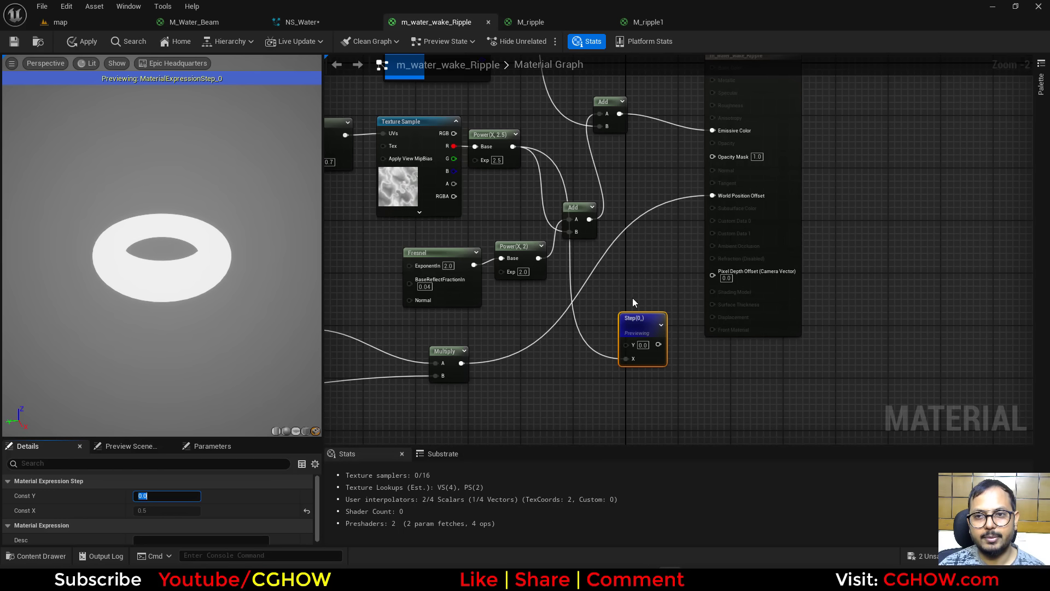
Step: Connect the Step output to Opacity Mask and the Step's Y input to Param3 of the Dynamic Parameter node
drag(639, 334, 721, 160)
right_drag(618, 299, 848, 284)
drag(868, 291, 415, 371)
Step: Name the third output of the Dynamic Parameter node dissolve and save m_water_wake_Ripple
click(405, 375)
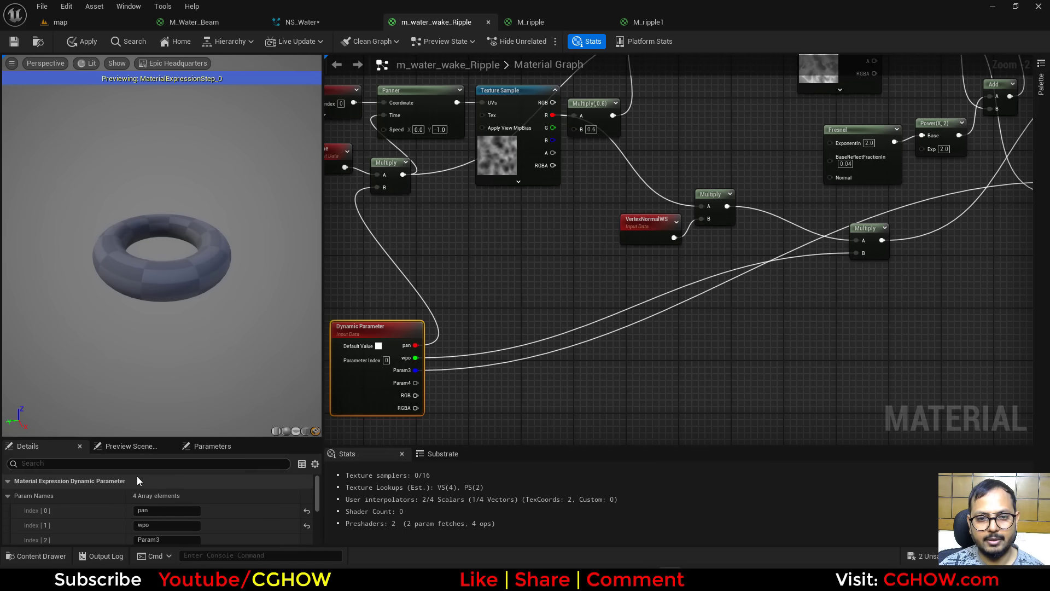
click(167, 540)
text(disso)
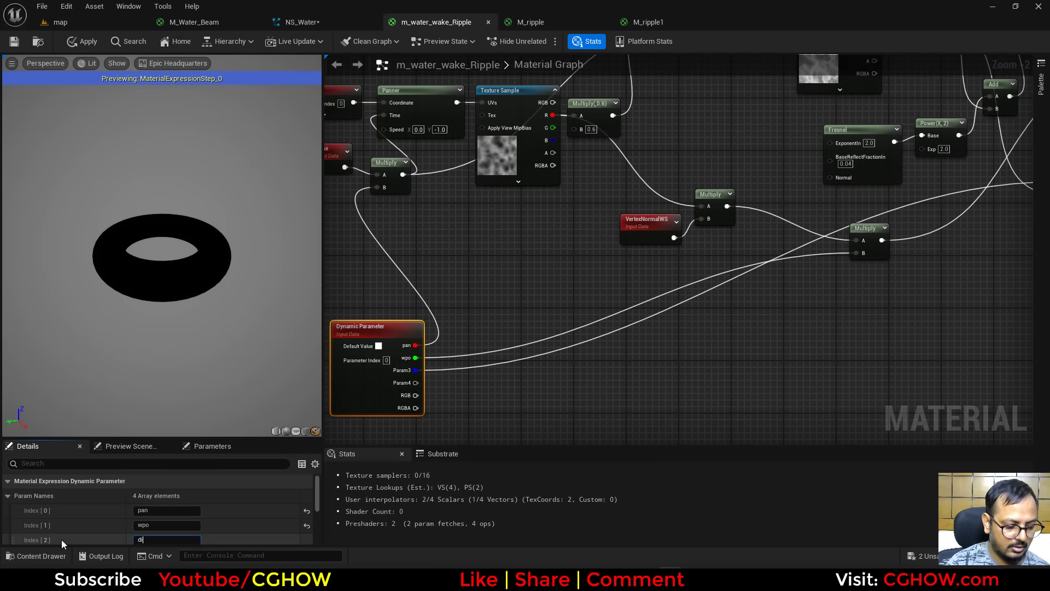
text(lve)
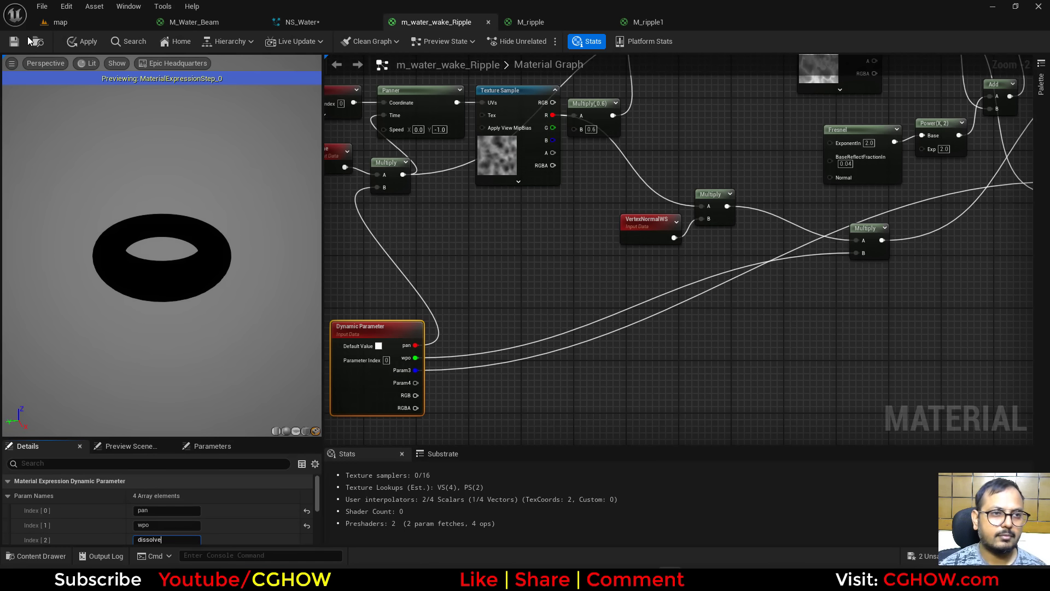
click(15, 41)
Step: In NS_Water, drive the ripple emitter's dissolve parameter with Float from Curve, placing the zero-value key at 0.5
click(302, 21)
click(1030, 214)
drag(816, 297, 892, 297)
Step: Add a Spawn Burst Instantaneous module to the ripple emitter's Emitter Update and open its Spawn Rate settings
click(522, 184)
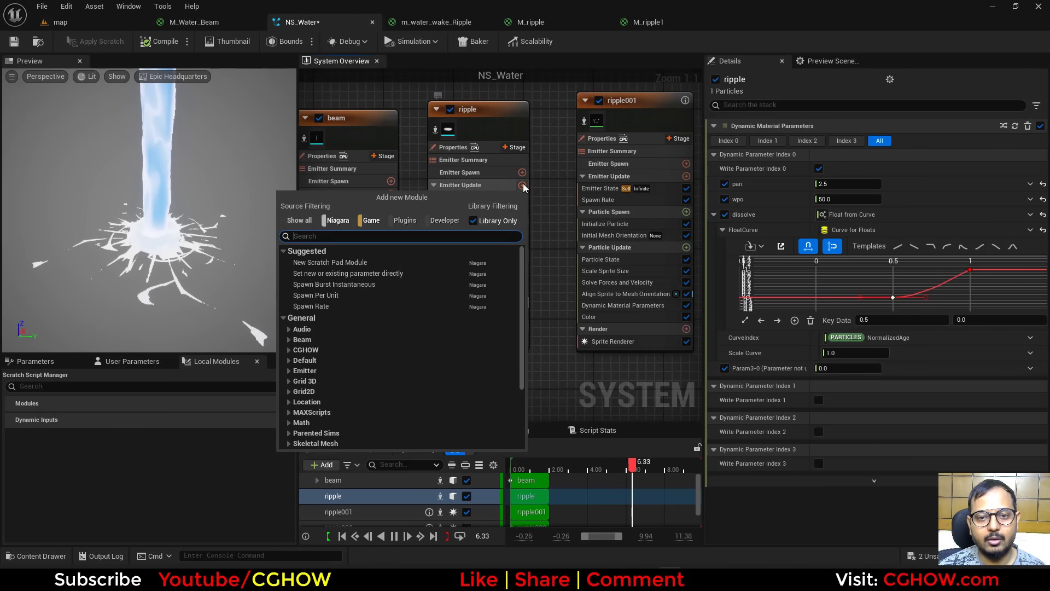
click(350, 284)
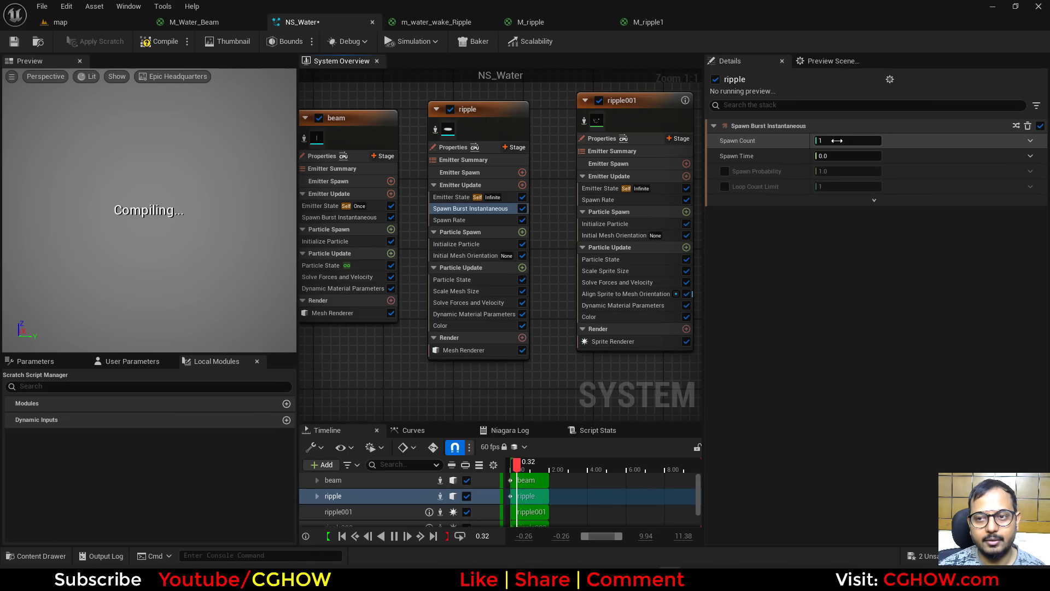
click(457, 219)
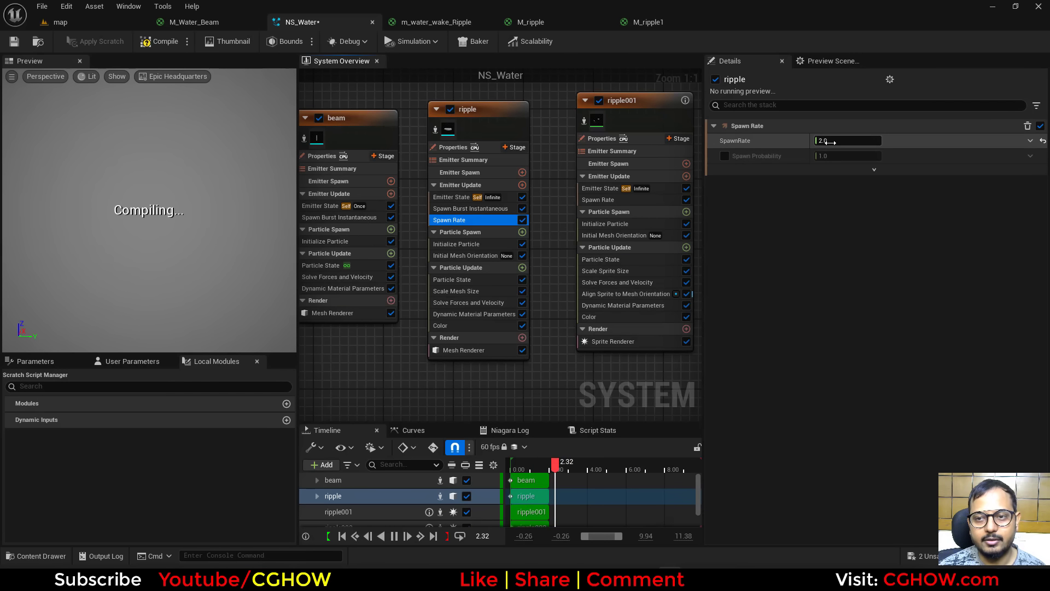
Step: Set ripple003's SpawnRate to 10 and its Color Scale Alpha to 0.2, and turn off the emitter's isolation
key(Return)
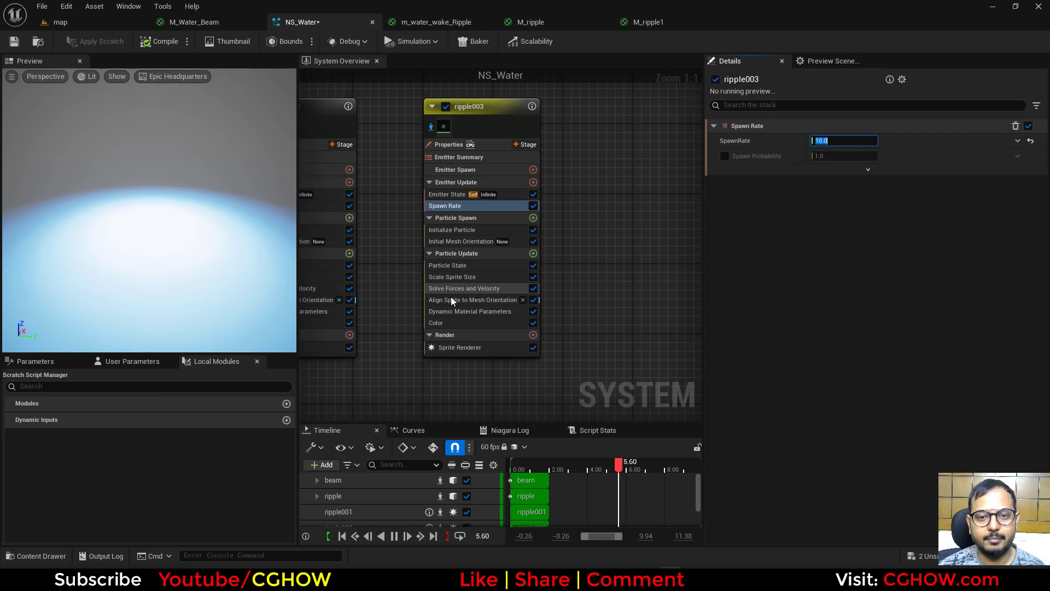
click(450, 322)
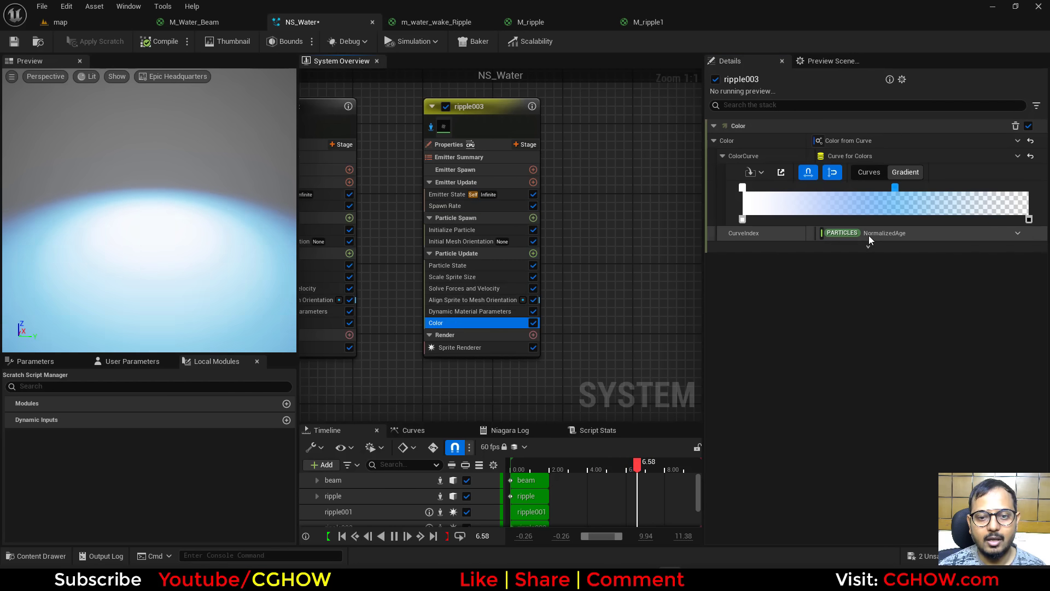
click(866, 248)
click(844, 339)
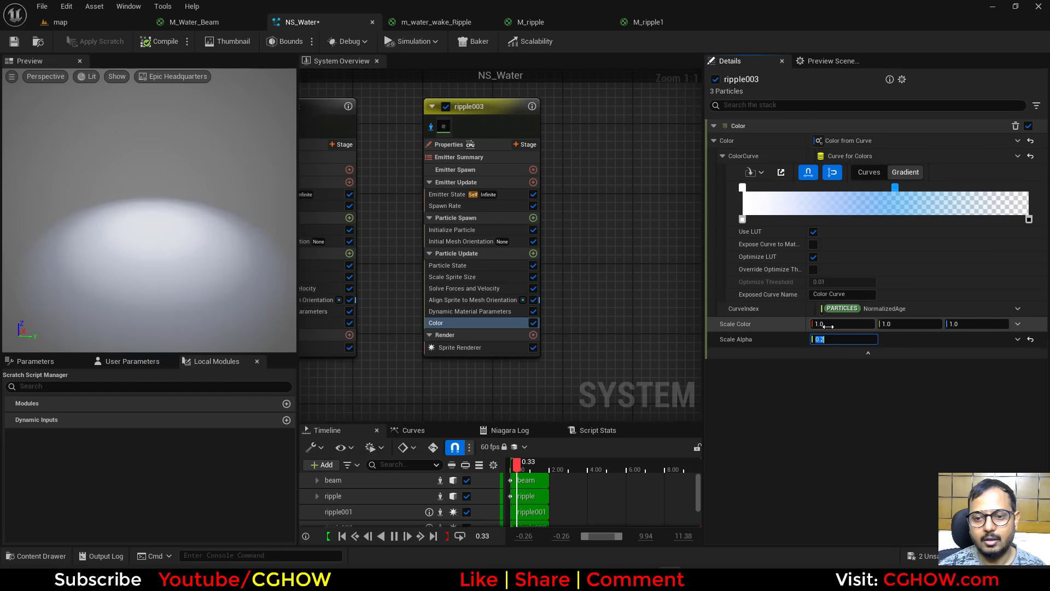
click(431, 128)
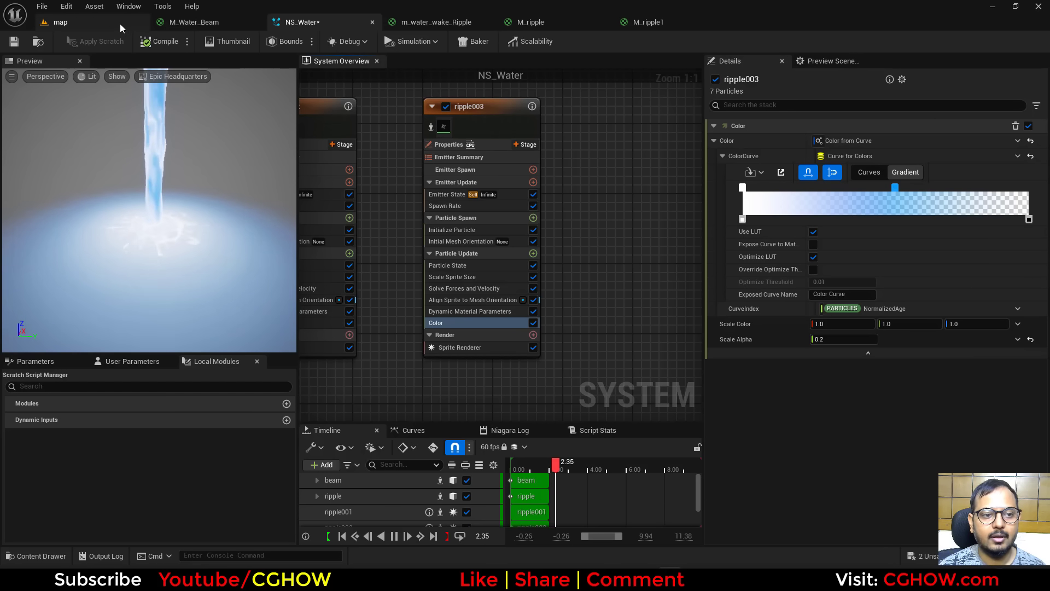
Step: Set the Uniform Curve Scale of ripple003's Scale Sprite Size module to 4
click(452, 276)
click(842, 279)
text(0.5)
key(Return)
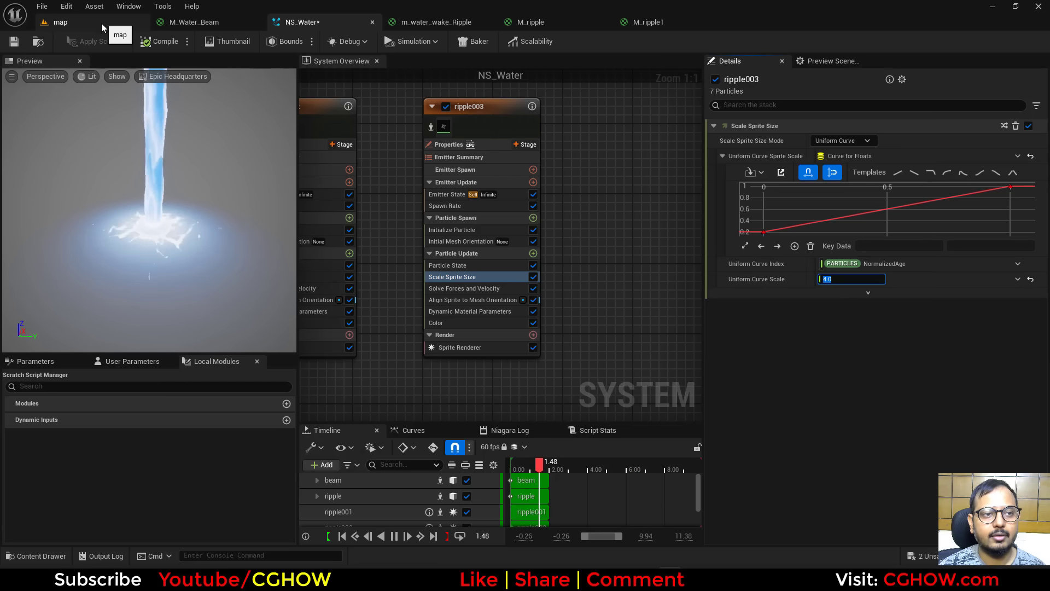
Step: Set the Scale Alpha of ripple003's Color module to 0.1 and check the glow in the map level
click(437, 323)
click(842, 339)
text(0.1)
key(Return)
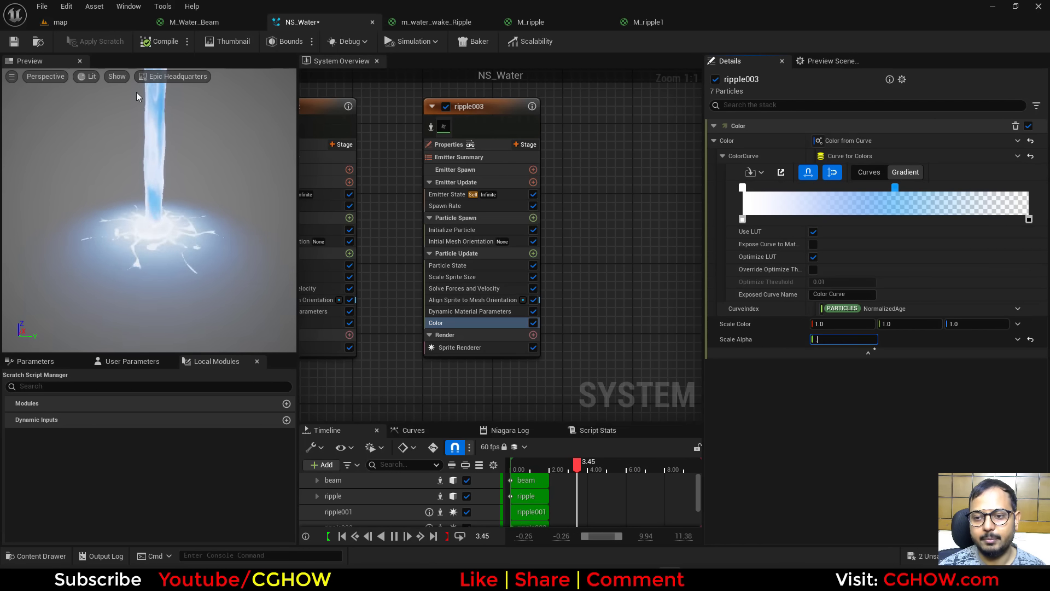
click(60, 22)
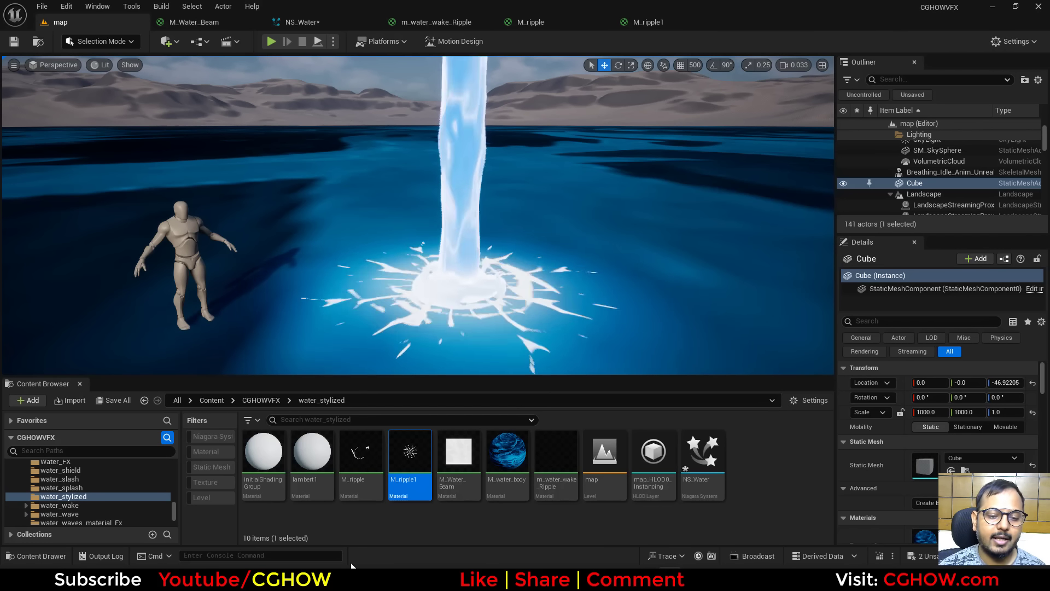
Step: In NS_Water, widen the Cone Angle of the Fountain emitter's Add Velocity module to about 134 degrees
click(320, 19)
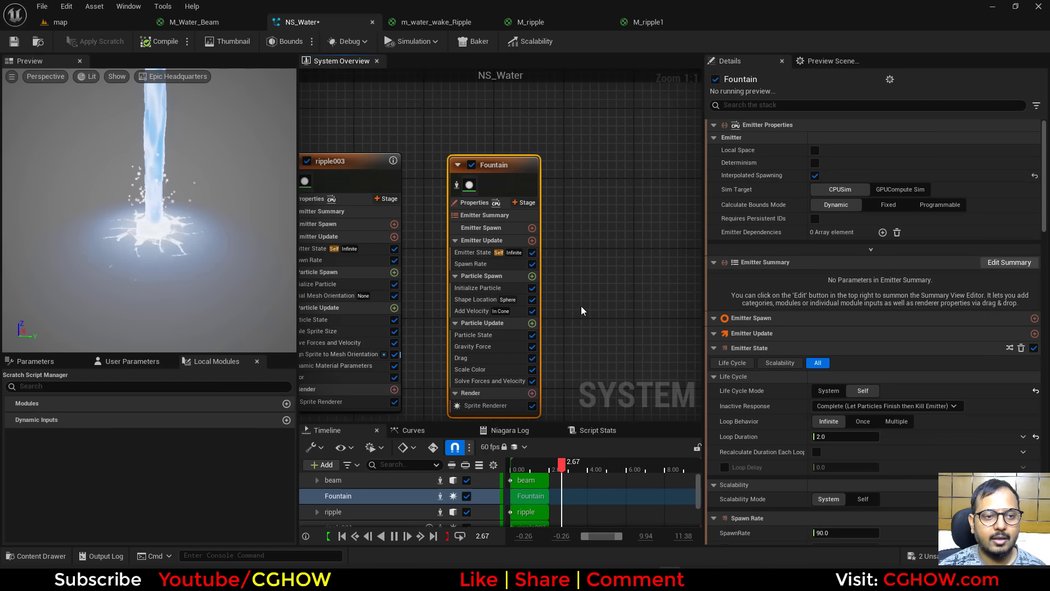
right_drag(581, 306, 573, 239)
click(464, 244)
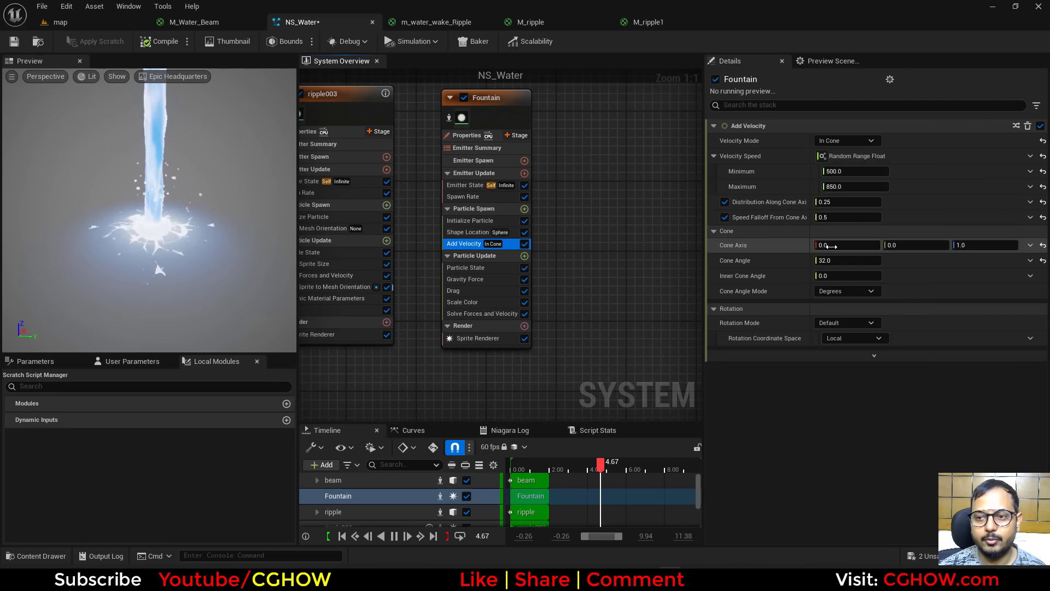
drag(833, 261, 875, 260)
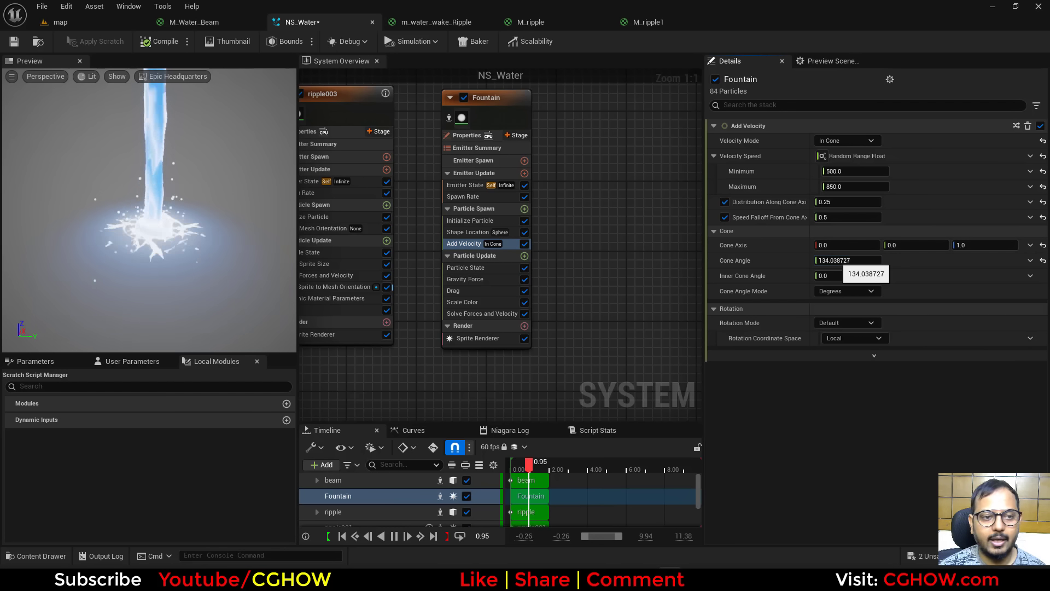
Step: In the Fountain emitter's Initialize Particle module, set Lifetime Min to 0.1, Lifetime Max to 0.8 and Uniform Sprite Size Min to 1
click(470, 220)
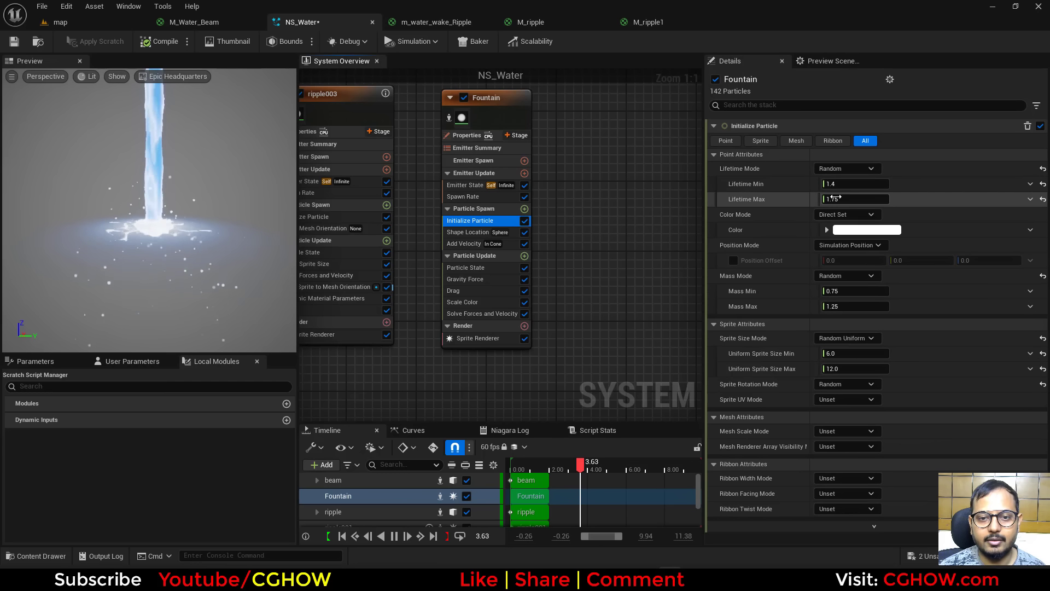
click(832, 199)
text(.5)
click(830, 184)
text(.1)
key(Return)
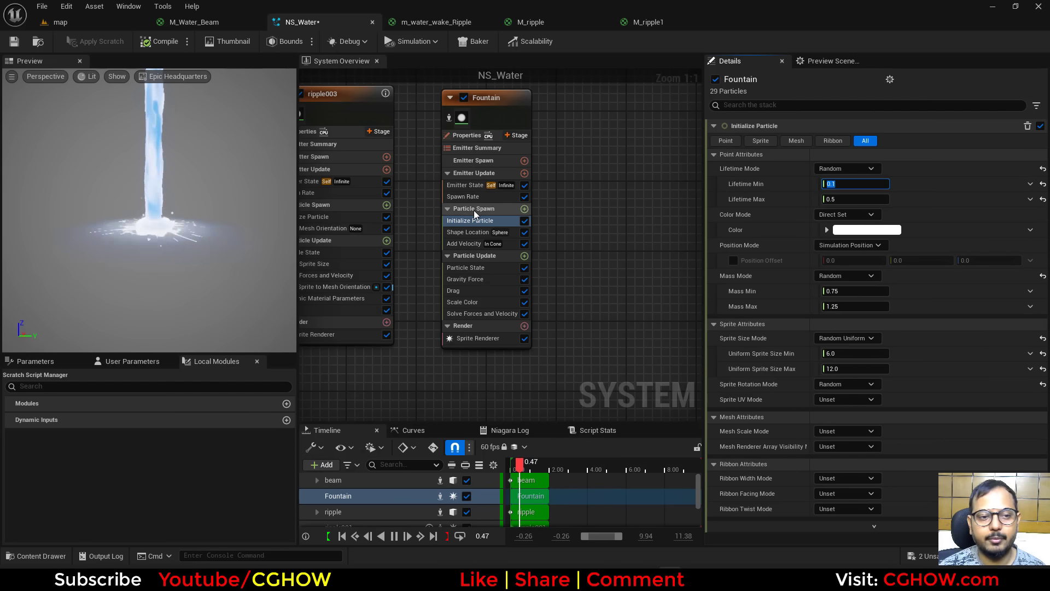
click(832, 199)
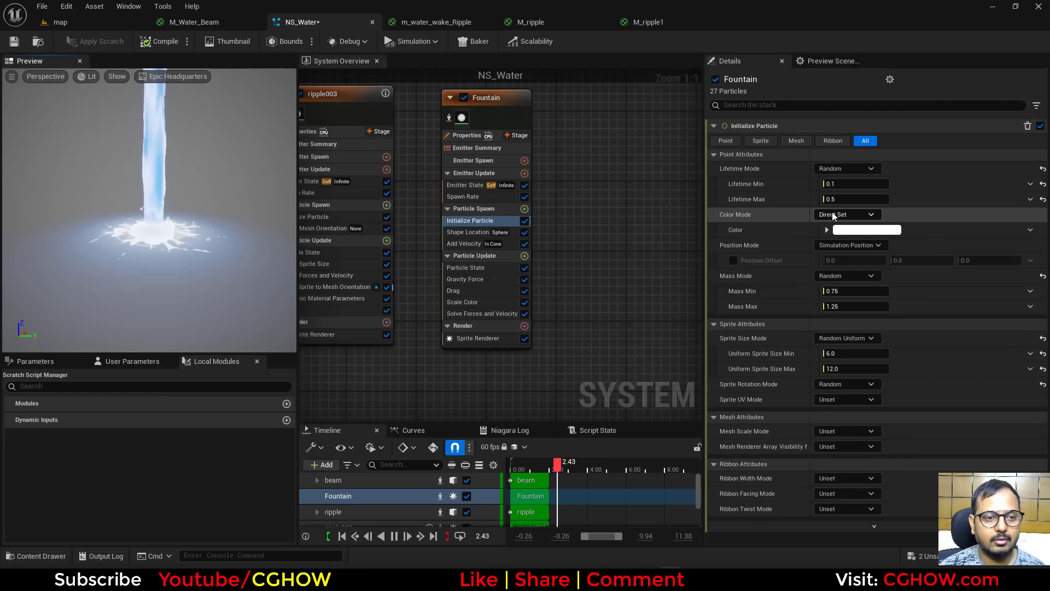
text(.8)
key(Return)
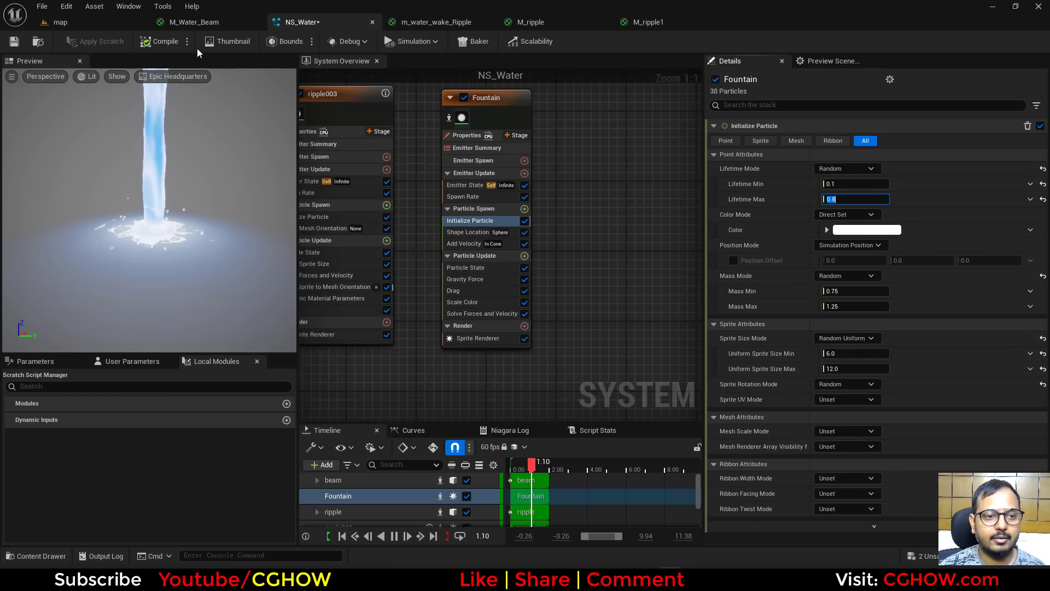
right_drag(380, 149, 337, 162)
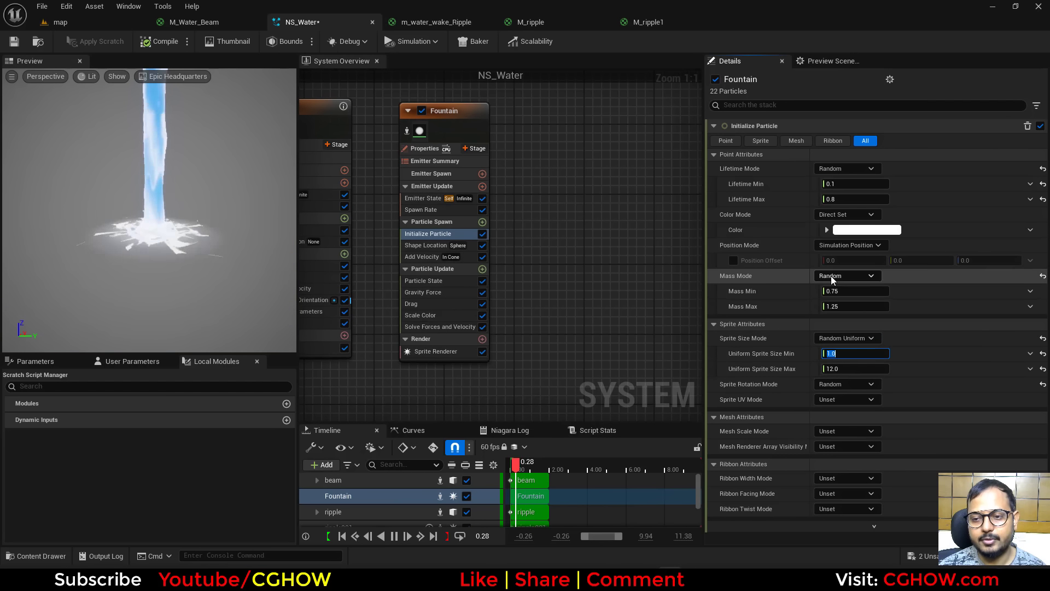
Step: Duplicate the Fountain emitter and add a Scale Sprite Size by Speed module to the copy's Particle Update group
click(474, 109)
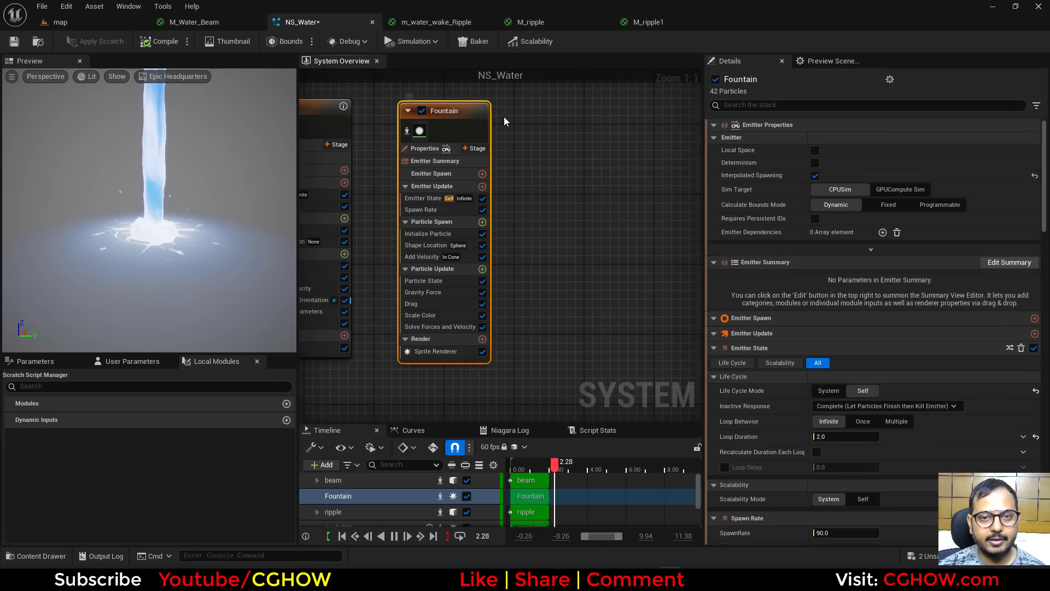
key(ctrl+d)
click(589, 266)
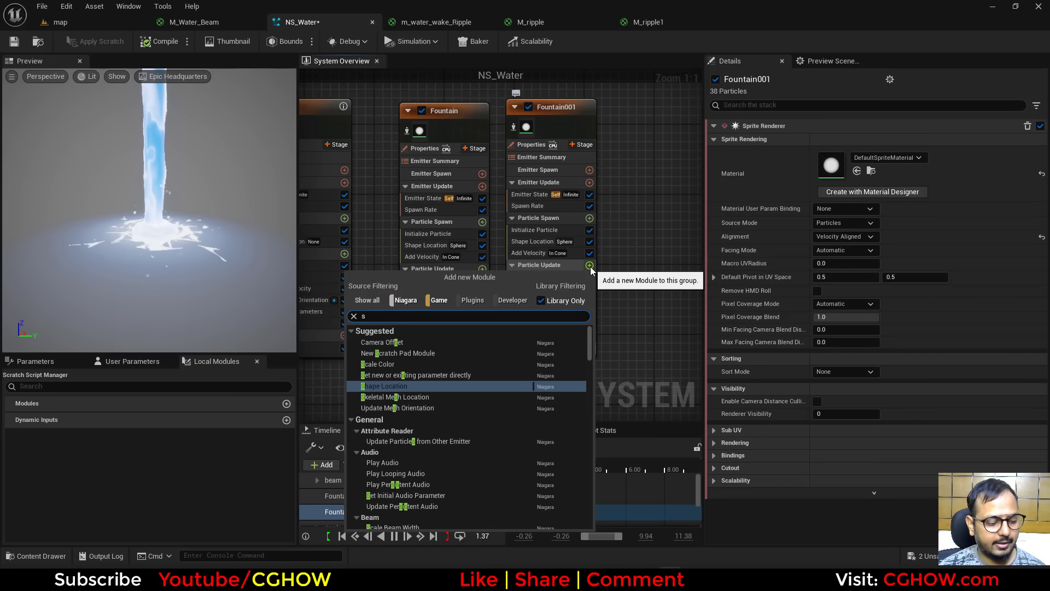
text(size)
click(418, 469)
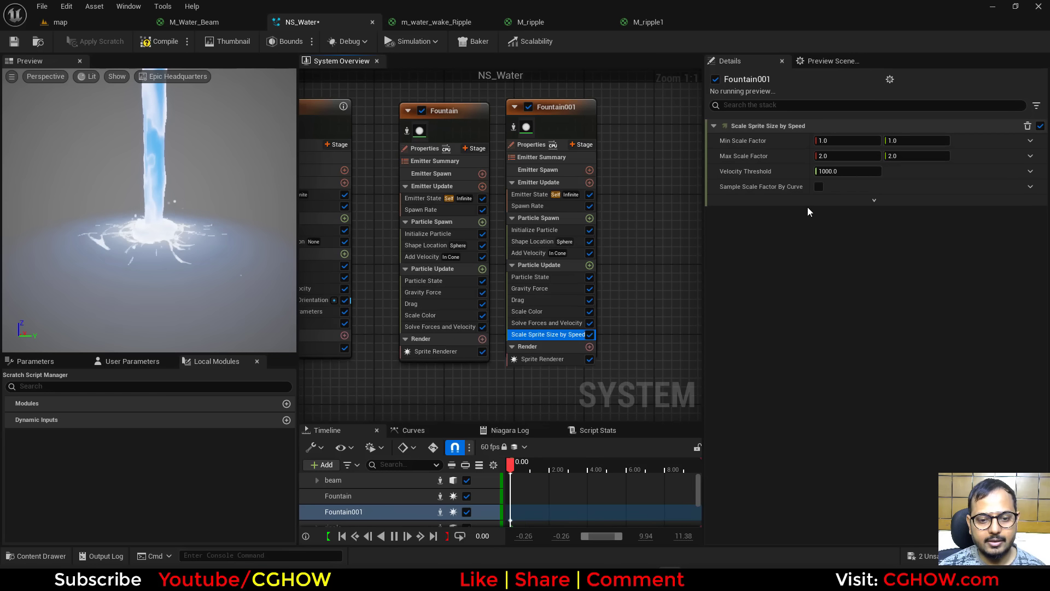
Step: Set the Y value of the Max Scale Factor to 10 in the duplicated emitter's Scale Sprite Size by Speed module
click(900, 157)
text(10)
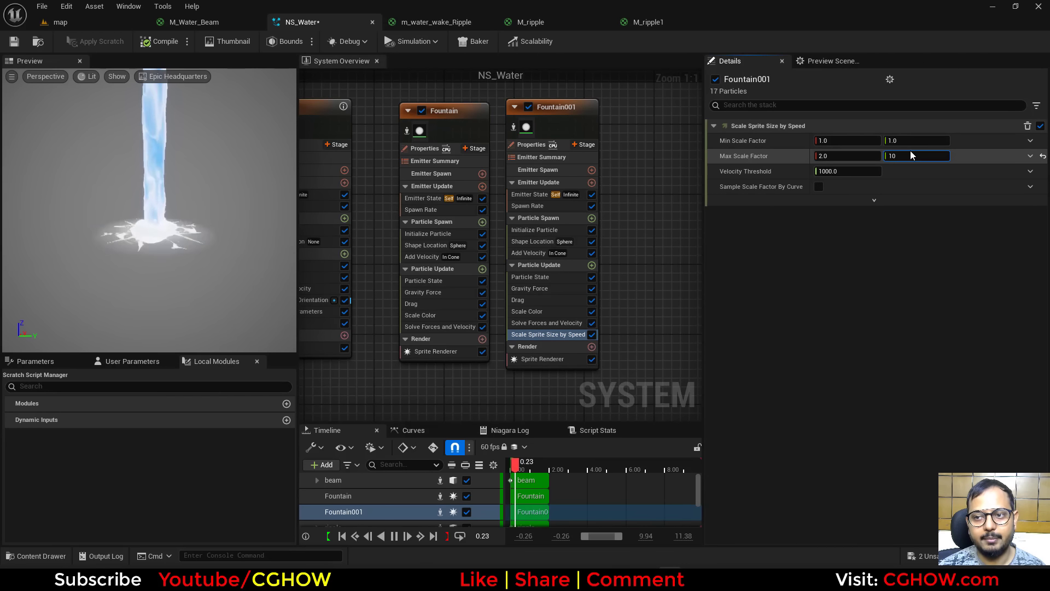
key(Return)
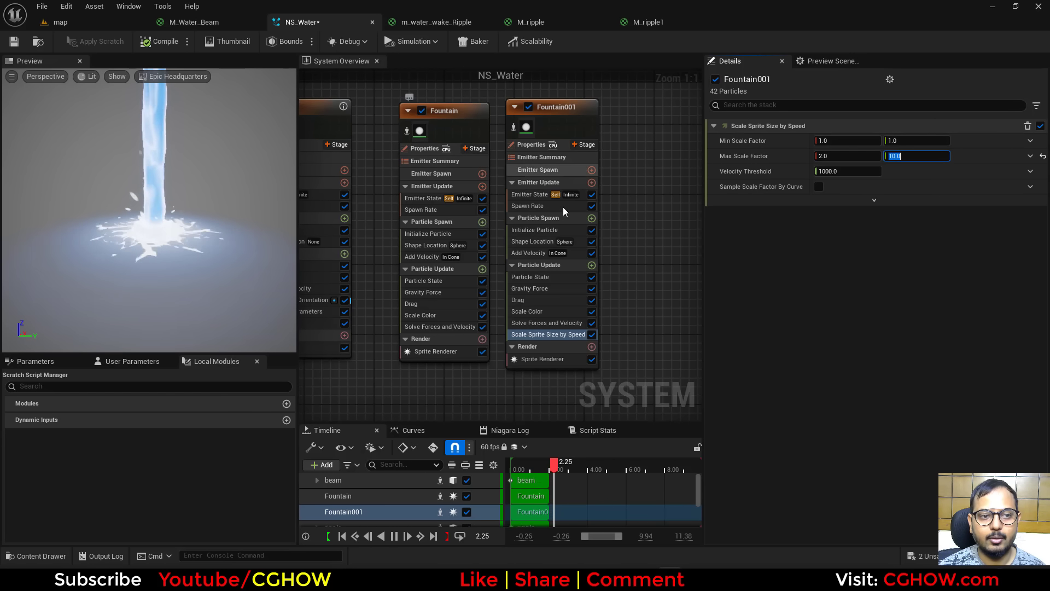
Step: Set the duplicated fountain's Uniform Sprite Size Max to 5 in Initialize Particle and check the droplets in the map level
click(535, 230)
click(845, 369)
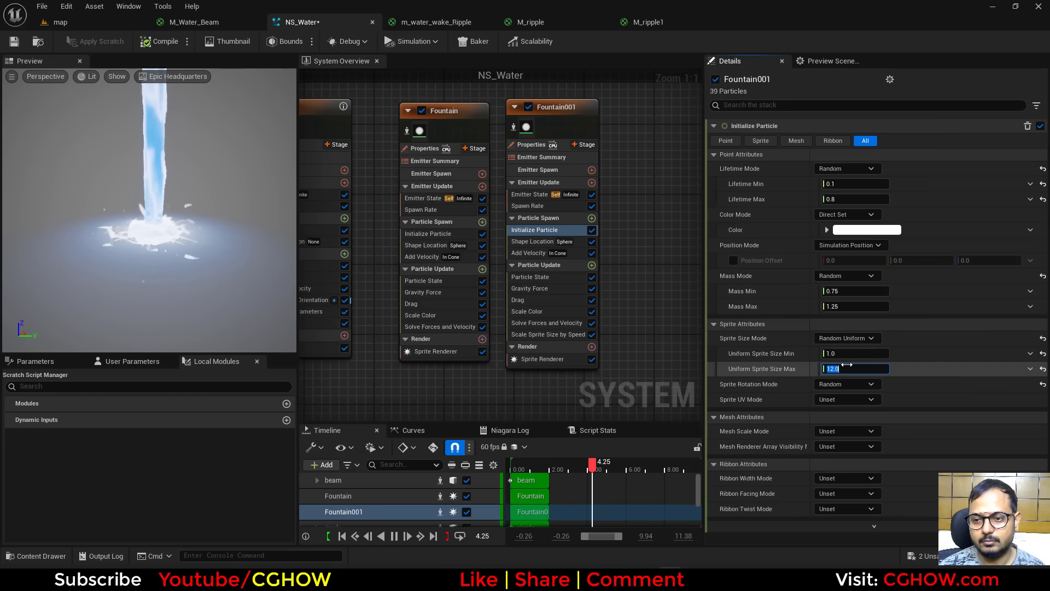
text(5)
key(Return)
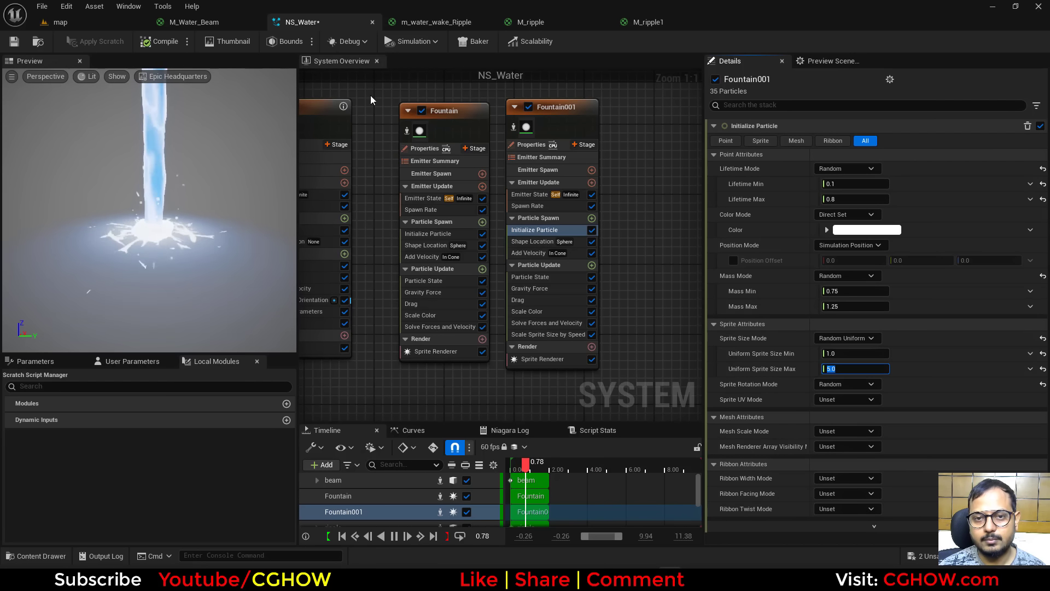
click(97, 26)
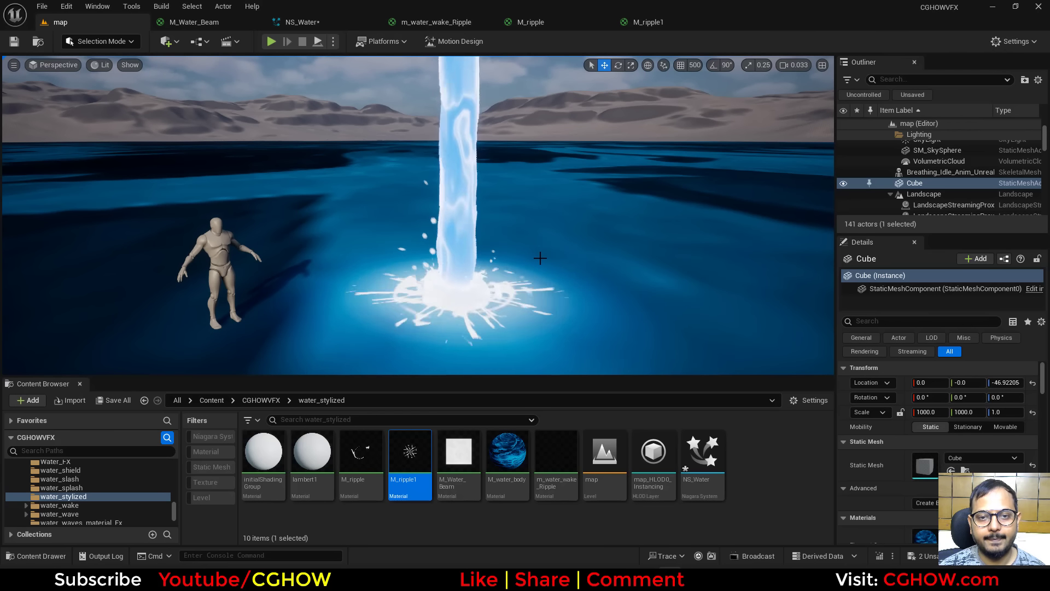